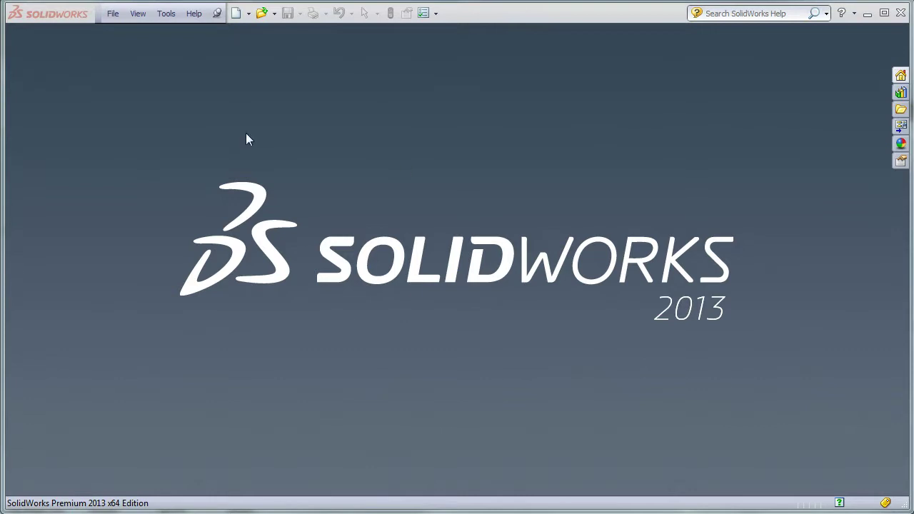
# Create a new empty assembly document without inserting any component
pyautogui.click(237, 14)
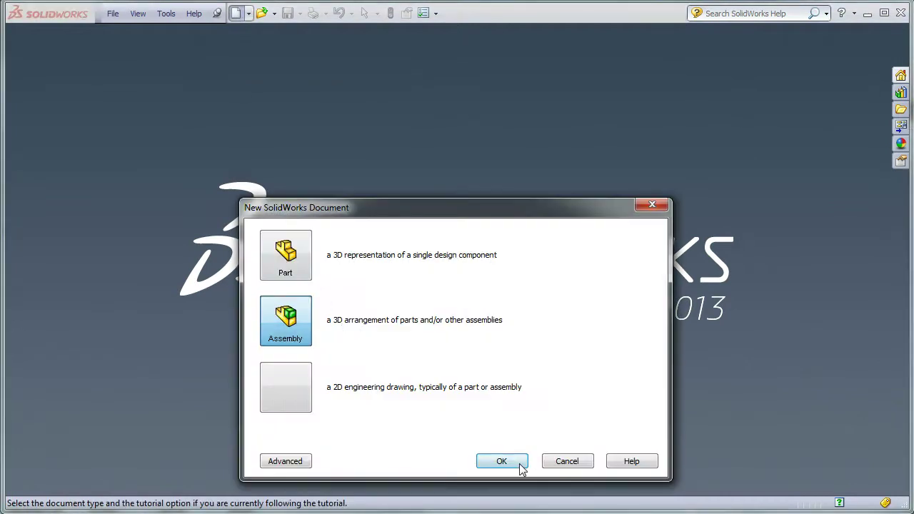
pyautogui.click(520, 465)
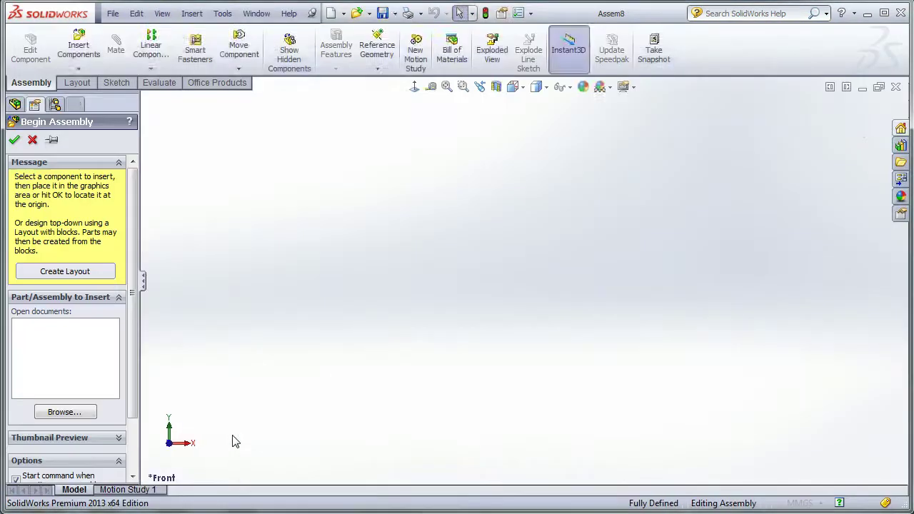
pyautogui.click(14, 140)
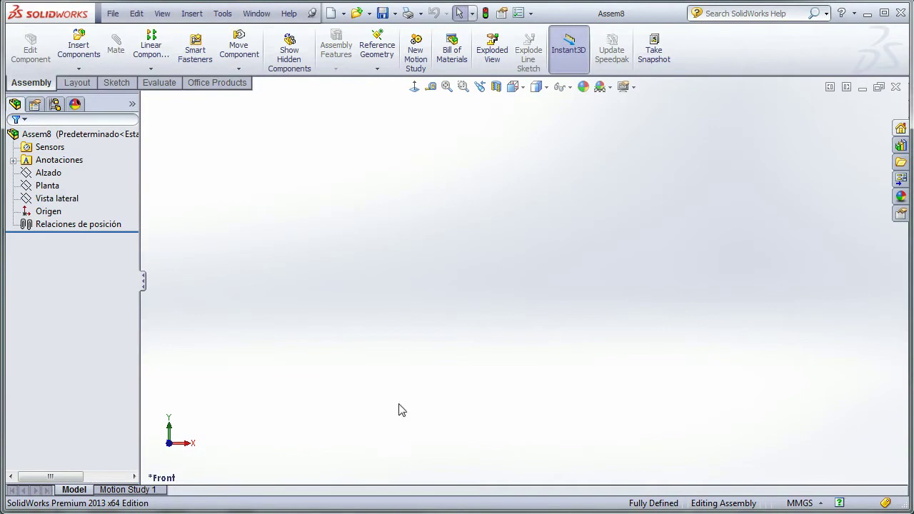
# Save the assembly as 'Assem_example' in the 01 - Virtual parts folder
pyautogui.click(385, 15)
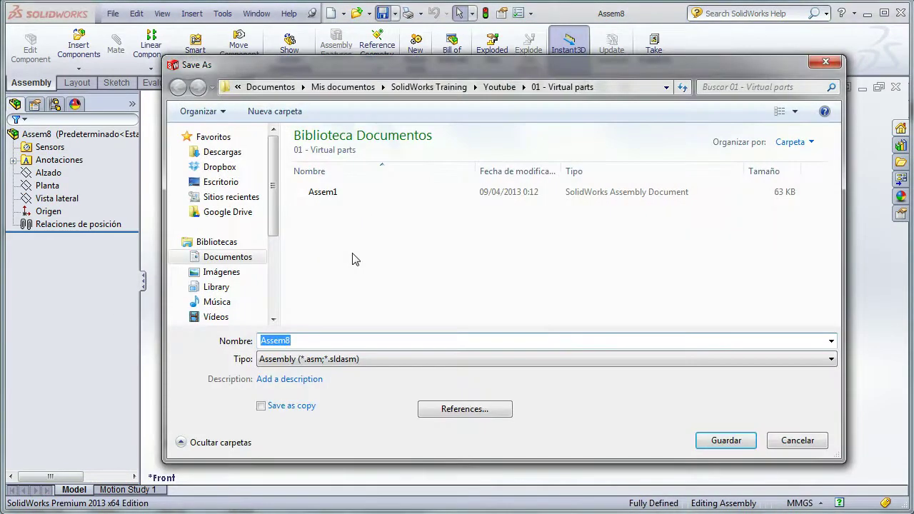
pyautogui.click(327, 340)
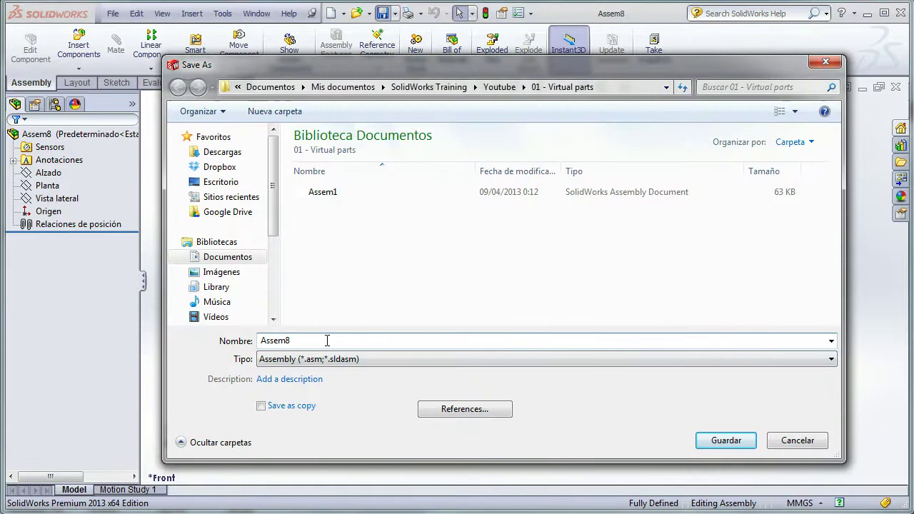
pyautogui.press('BackSpace')
pyautogui.write('_example')
pyautogui.click(726, 440)
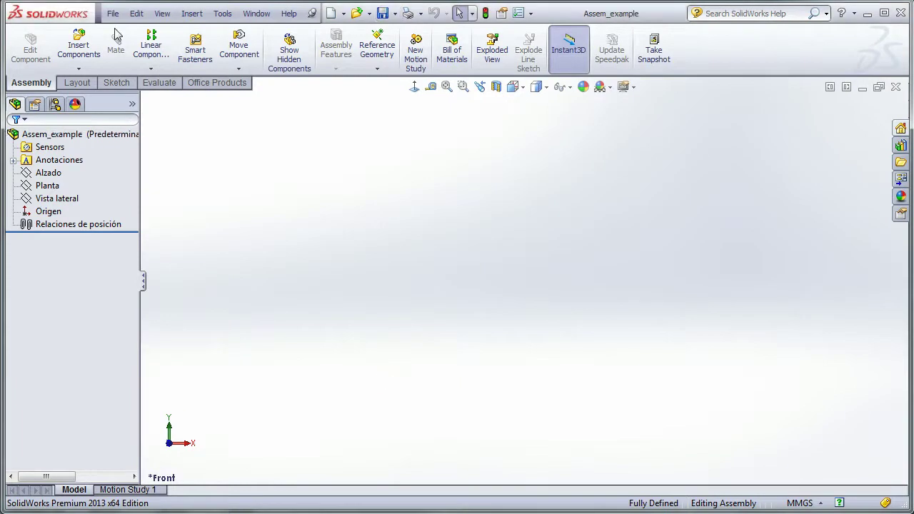
# Add a new in-context part Part6 and a new empty sub-assembly Assem9
pyautogui.click(93, 69)
pyautogui.click(104, 95)
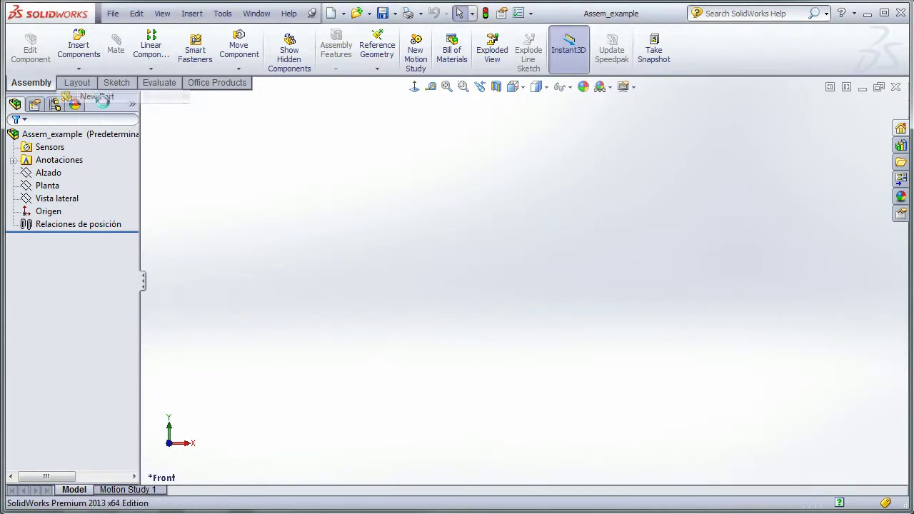
pyautogui.click(226, 372)
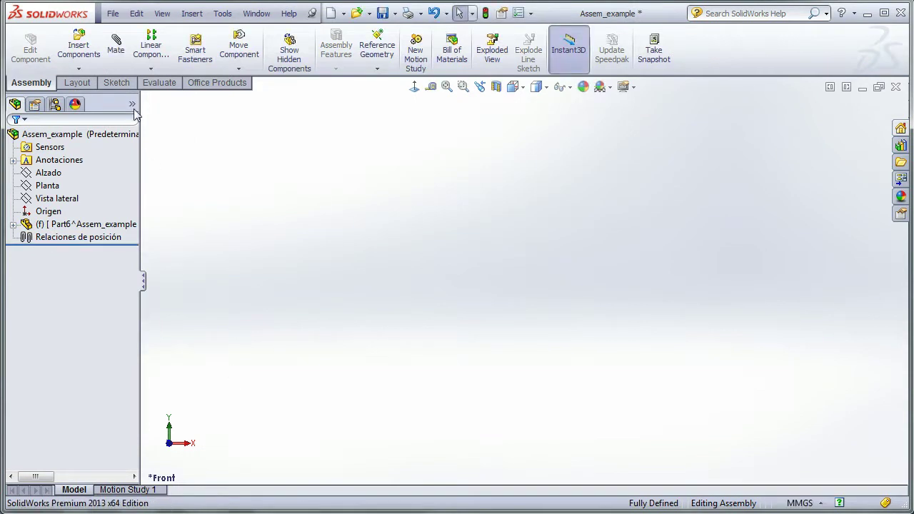
pyautogui.click(79, 69)
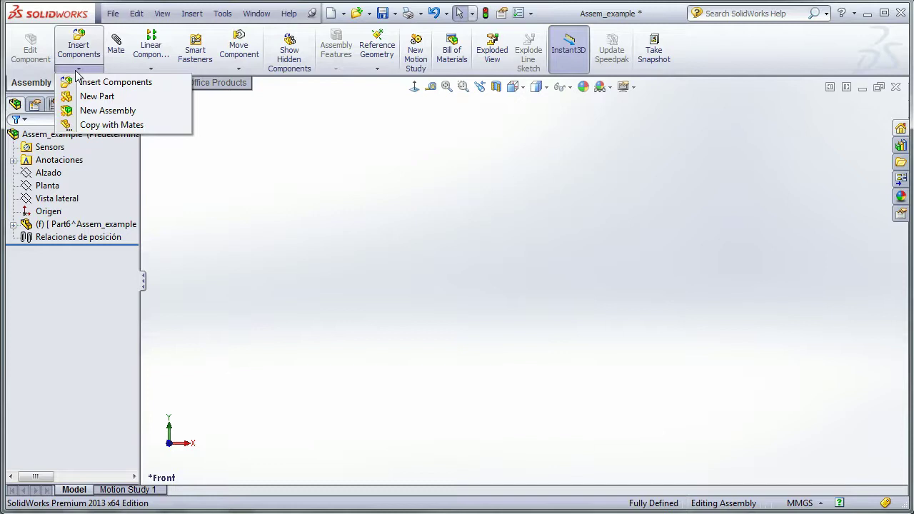
pyautogui.click(102, 111)
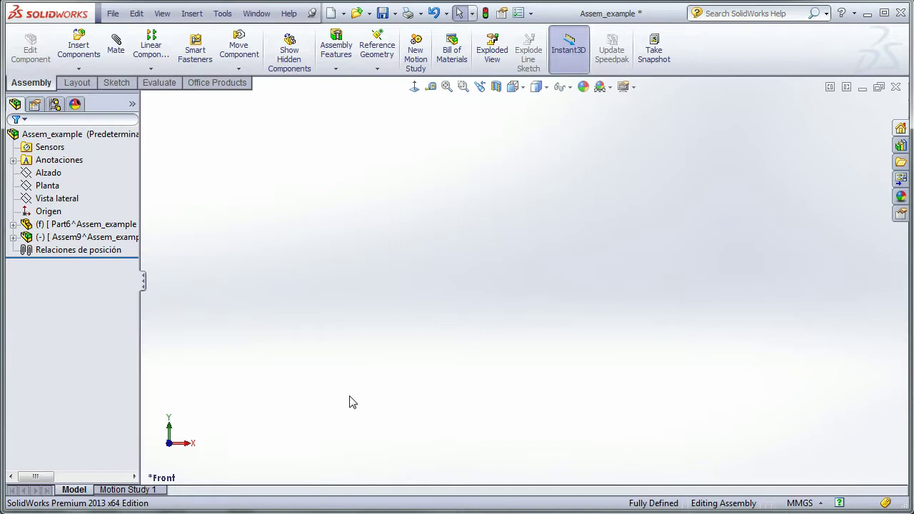
# Insert the existing Part1 file from the project folder as component Part1<1>
pyautogui.click(82, 57)
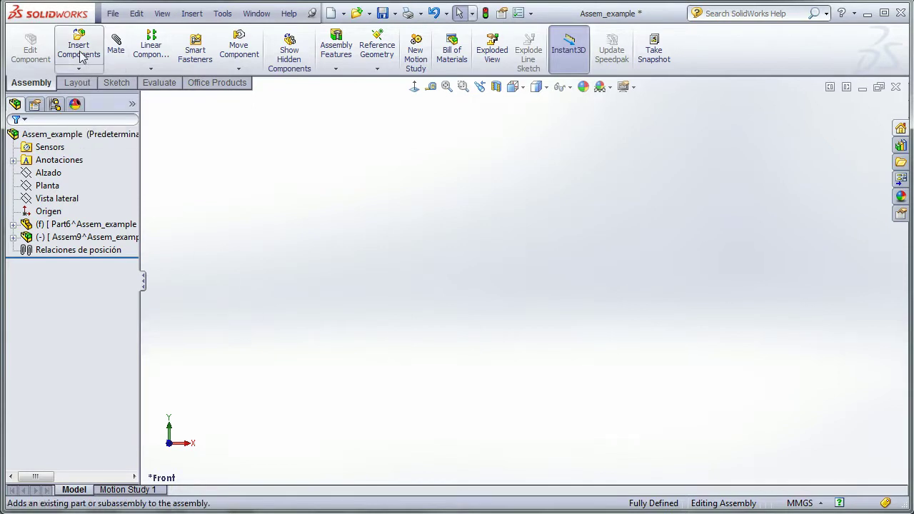
pyautogui.click(79, 68)
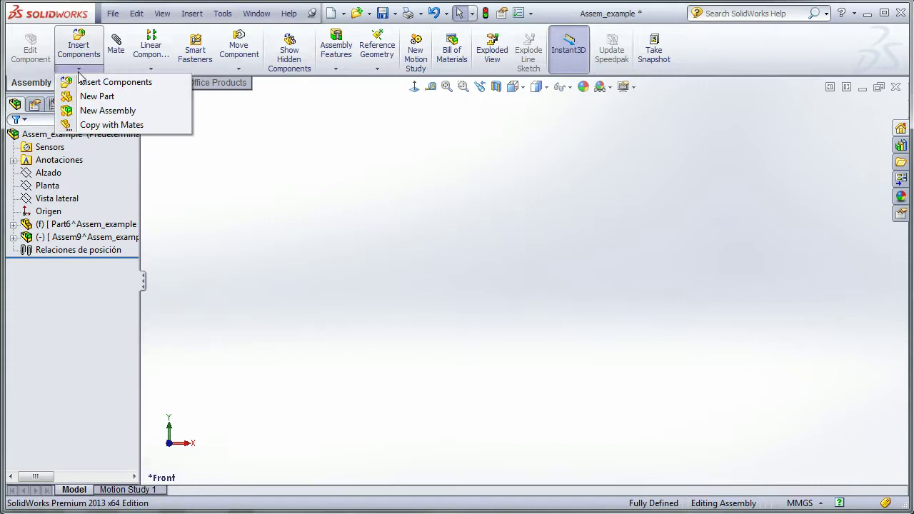
pyautogui.click(80, 78)
pyautogui.click(91, 390)
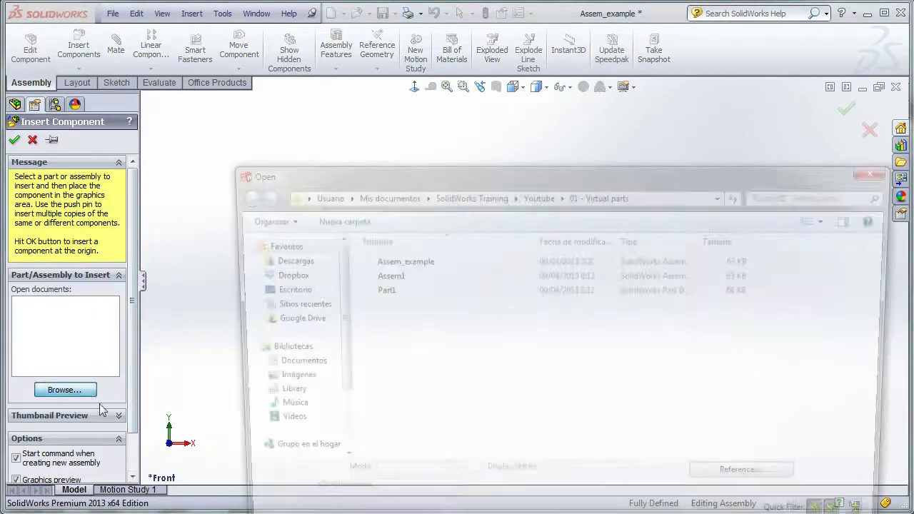
pyautogui.moveTo(424, 169); pyautogui.dragTo(334, 95)
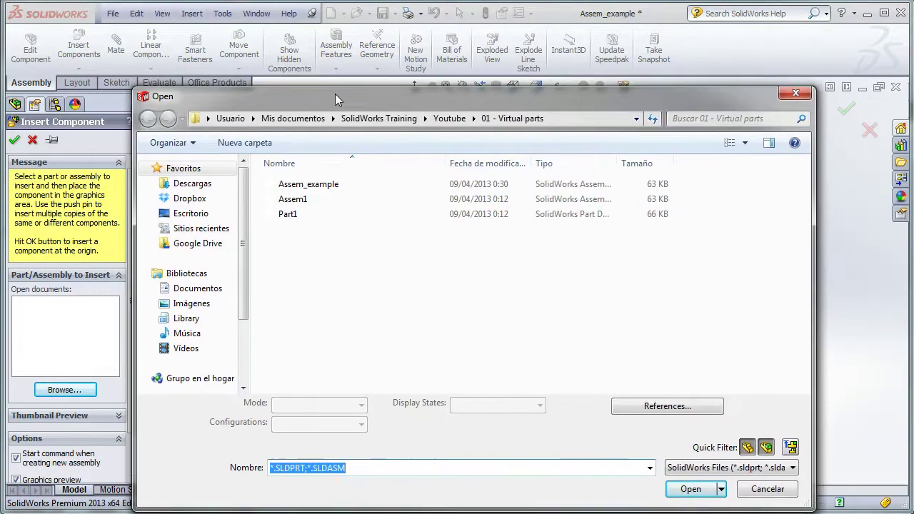
pyautogui.click(293, 215)
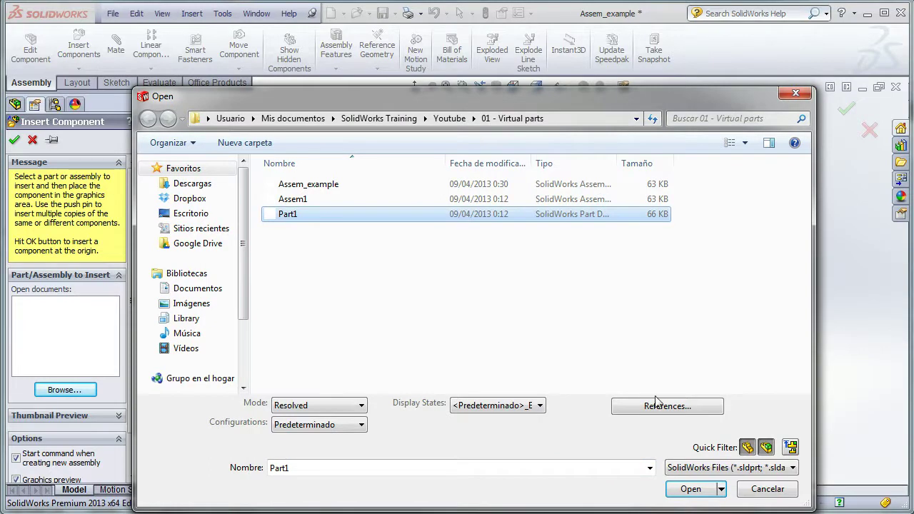
pyautogui.click(694, 489)
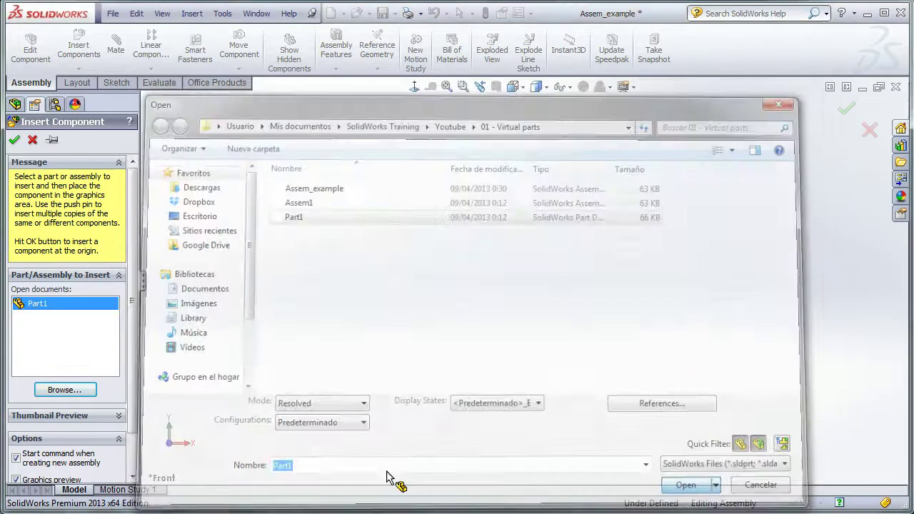
pyautogui.click(377, 227)
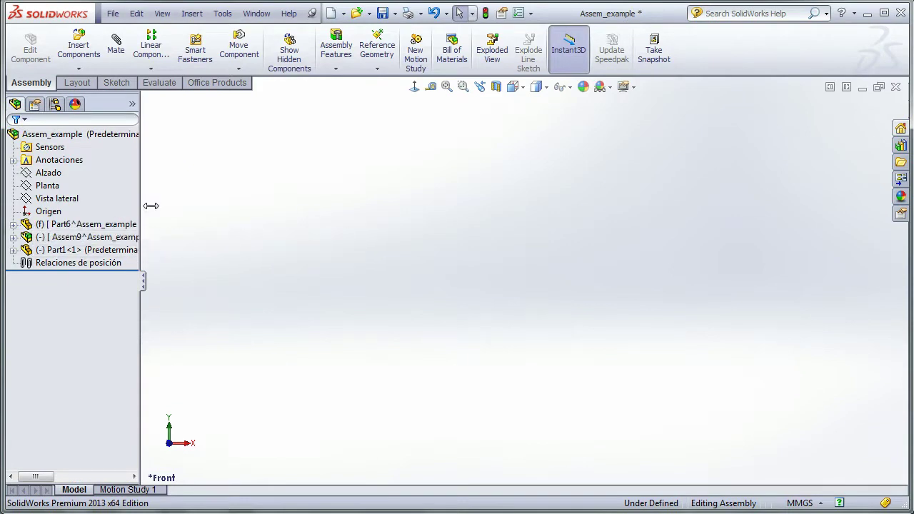
# Make Part1<1> virtual, accepting the break from its external Part1 file
pyautogui.moveTo(141, 205); pyautogui.dragTo(272, 214)
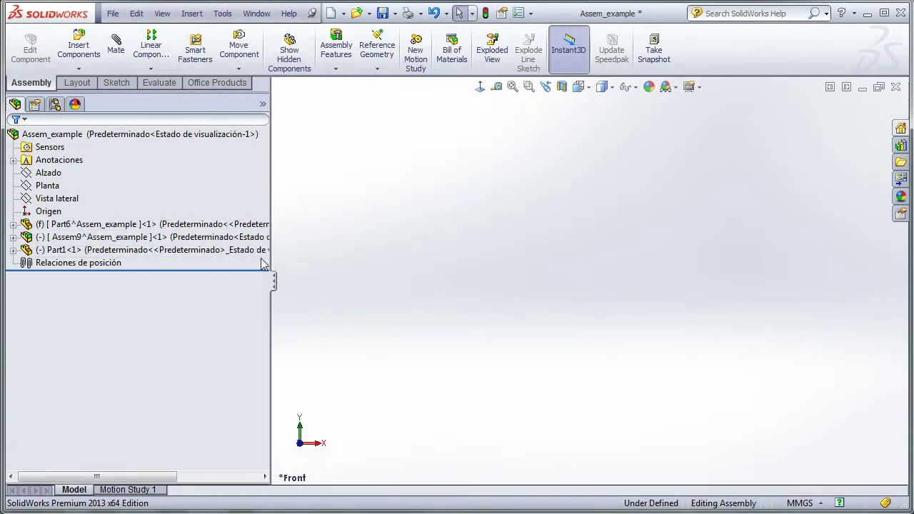
pyautogui.rightClick(84, 254)
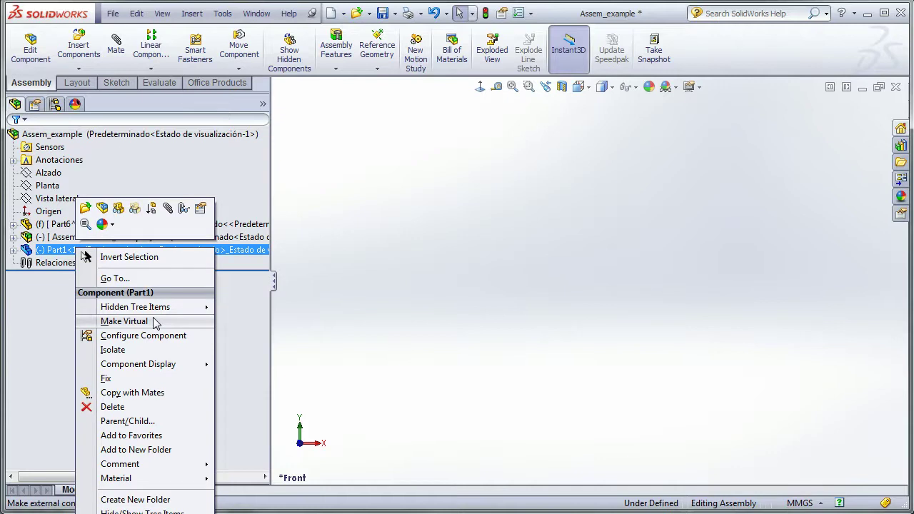
pyautogui.click(124, 322)
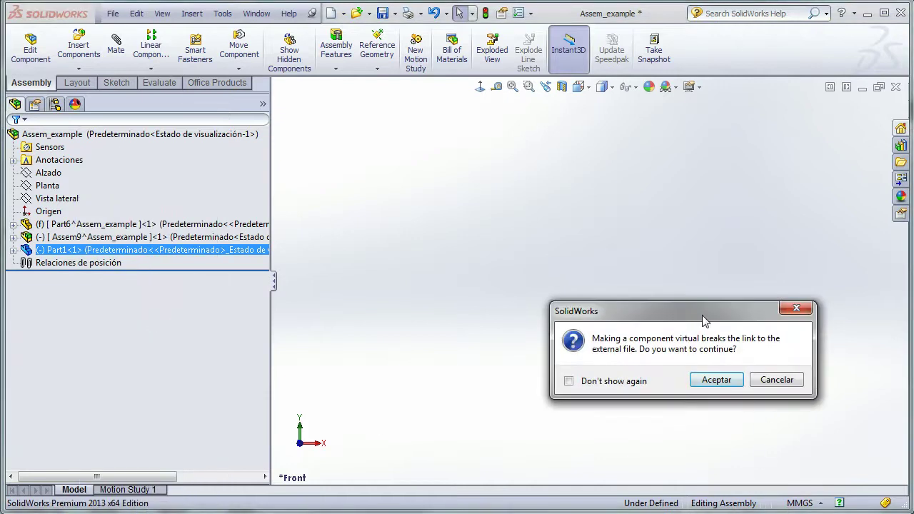
pyautogui.moveTo(671, 301); pyautogui.dragTo(499, 164)
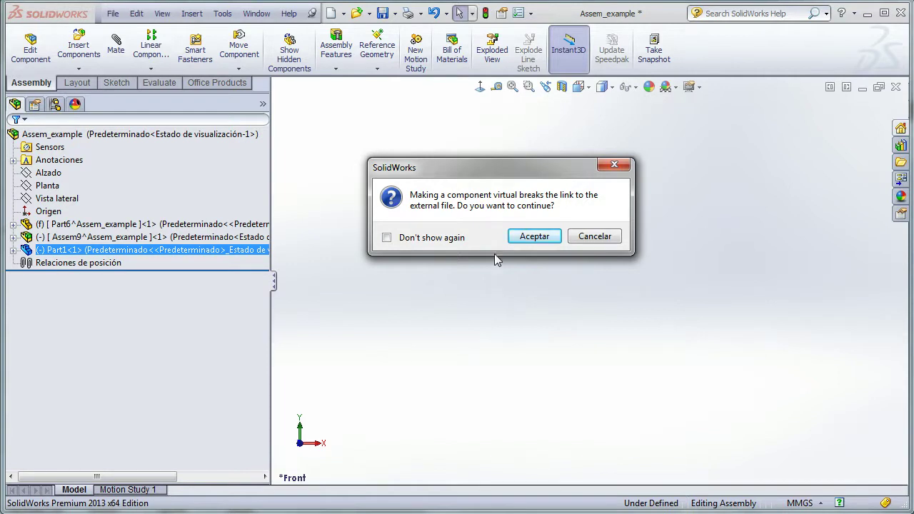
pyautogui.click(527, 239)
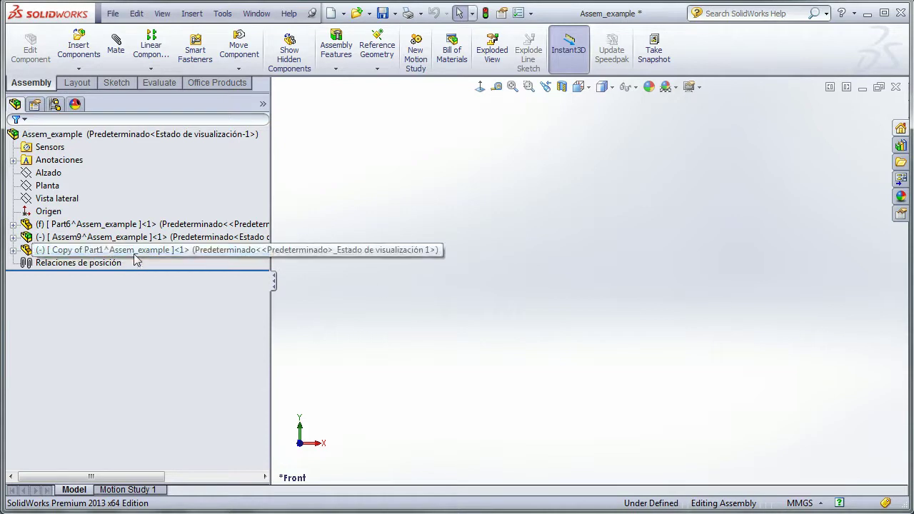
# Rename the virtual Copy of Part1 component to 'Part 02'
pyautogui.click(132, 250)
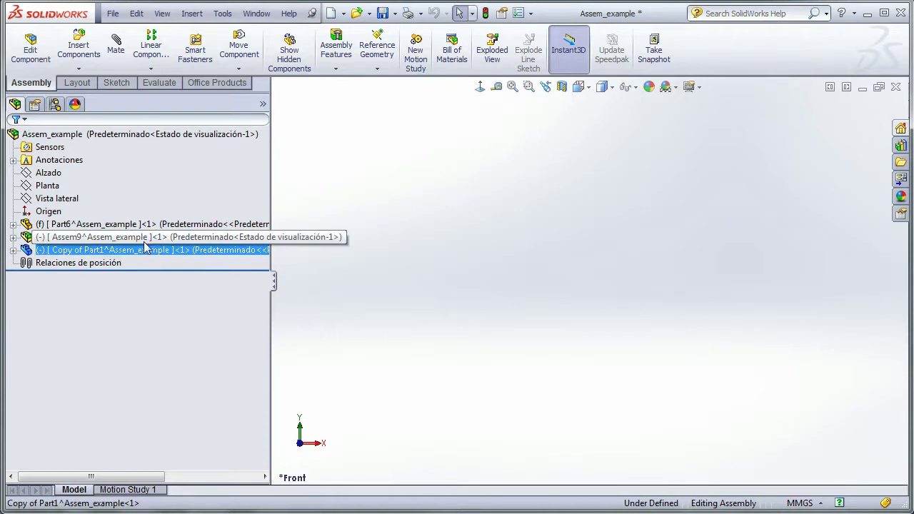
pyautogui.rightClick(87, 250)
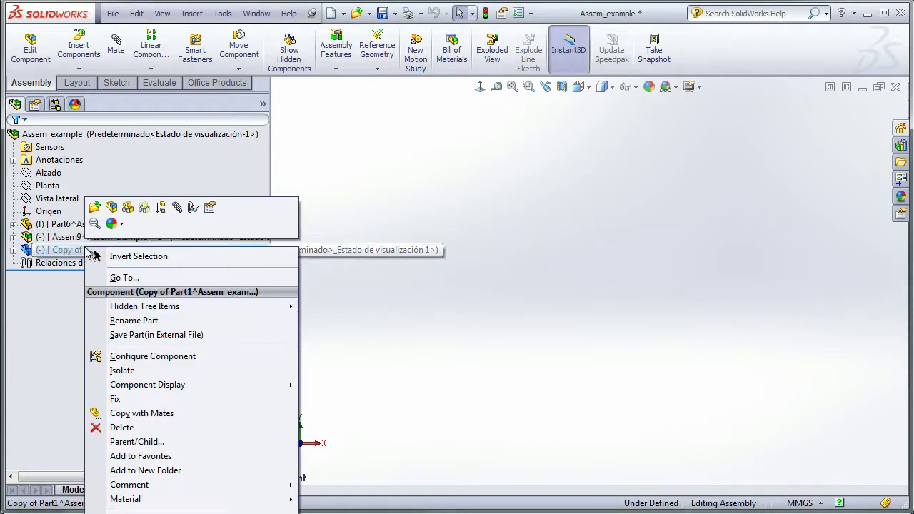
pyautogui.click(133, 321)
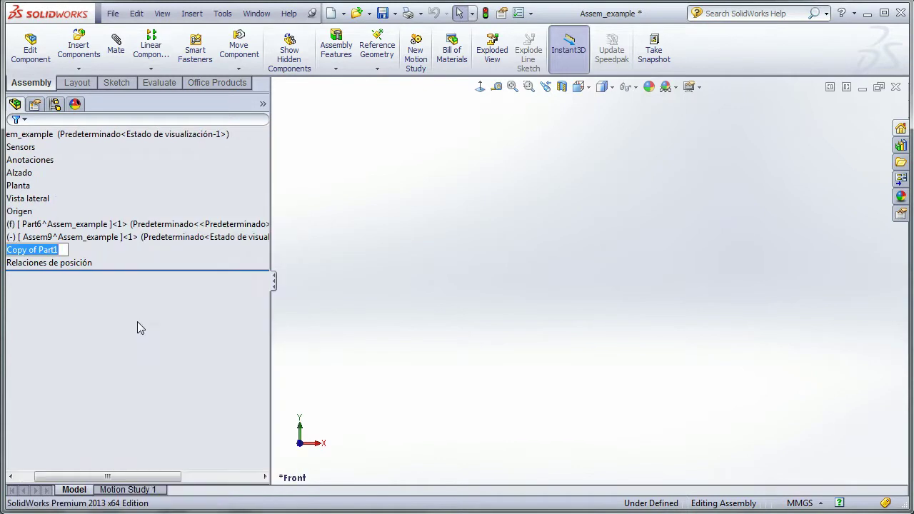
pyautogui.write('pa')
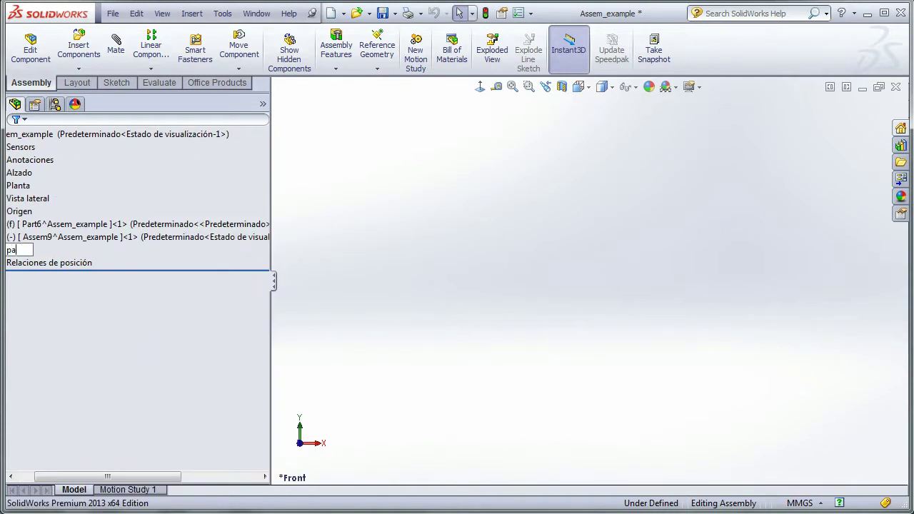
pyautogui.press('BackSpace')
pyautogui.press('BackSpace')
pyautogui.write('Part 02')
pyautogui.press('Return')
pyautogui.moveTo(112, 476); pyautogui.dragTo(94, 476)
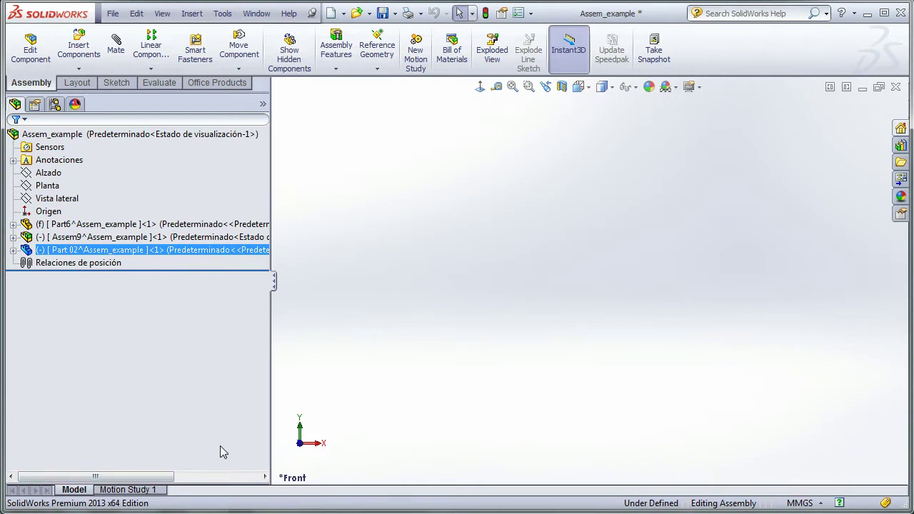
# Insert Part1 from disk again as a second instance, Part1<2>
pyautogui.click(332, 338)
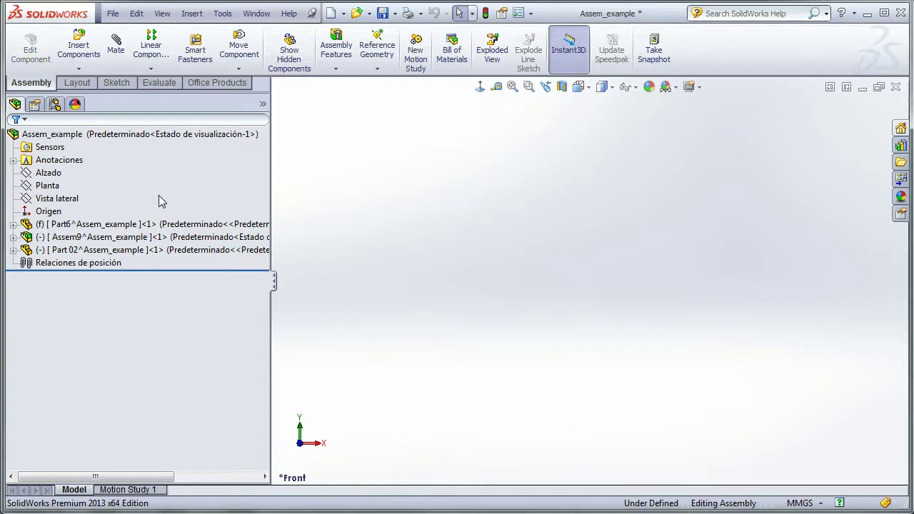
pyautogui.click(79, 49)
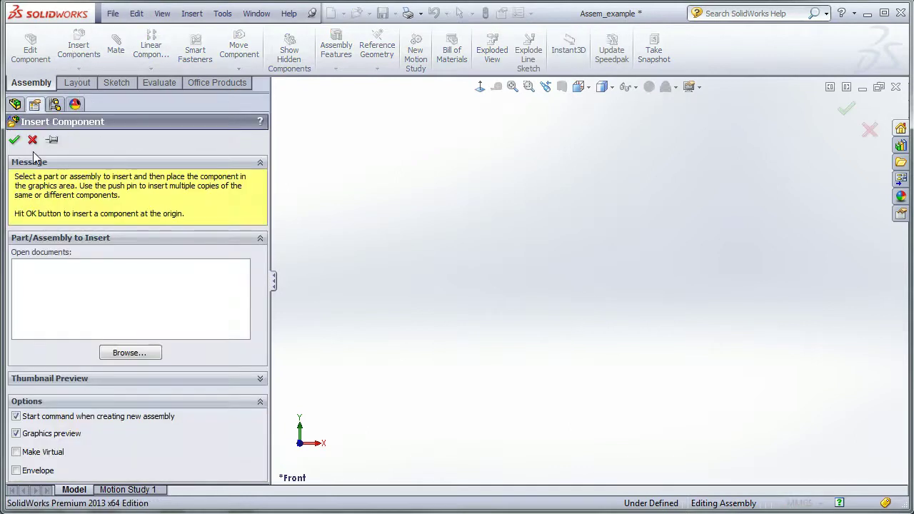
pyautogui.click(123, 351)
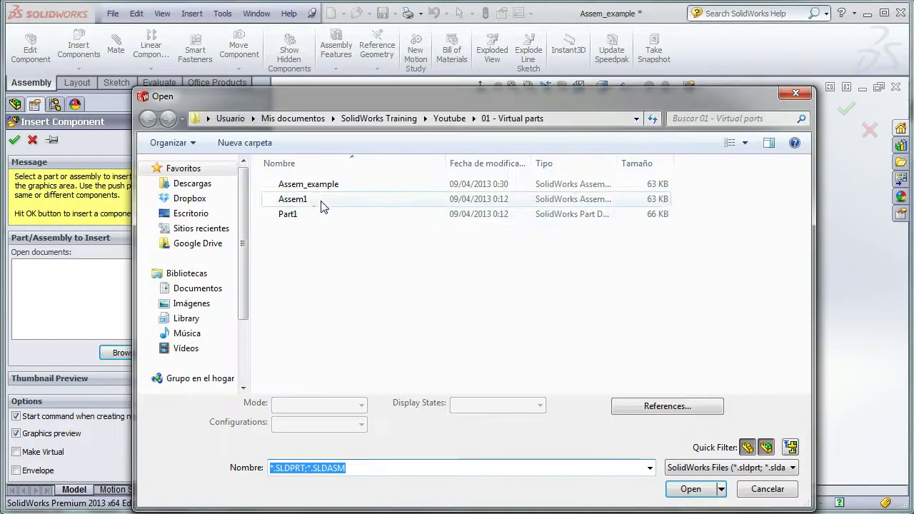
pyautogui.click(290, 213)
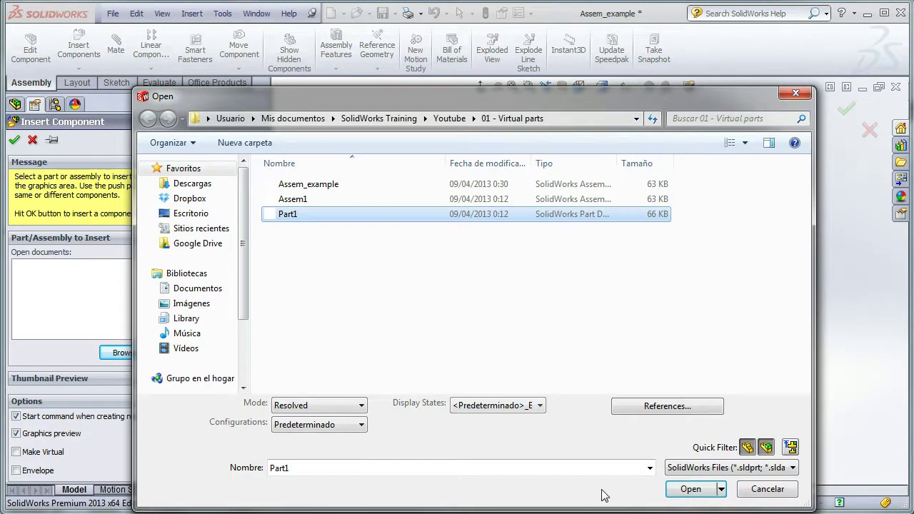
pyautogui.click(690, 489)
pyautogui.click(14, 140)
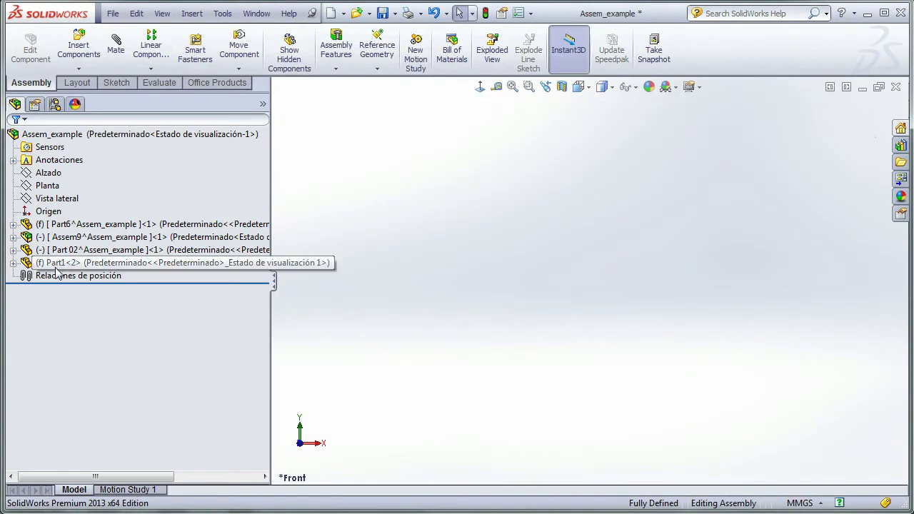
# Open Part1<2> and save it as a new file named Part33, then close it
pyautogui.rightClick(90, 265)
pyautogui.click(94, 227)
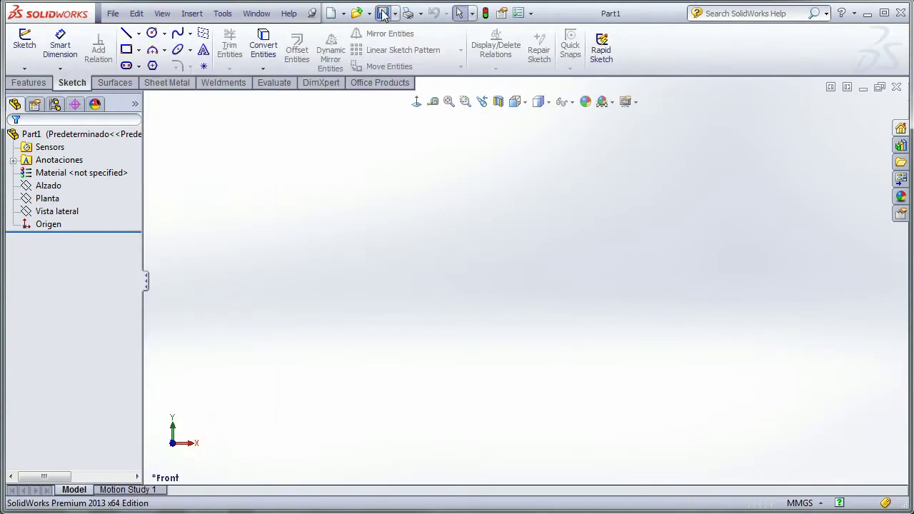
pyautogui.click(394, 15)
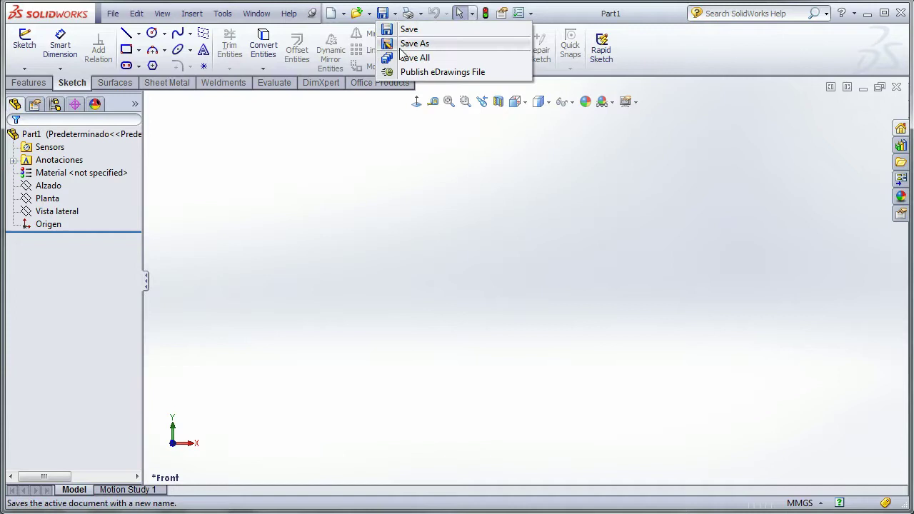
pyautogui.click(411, 44)
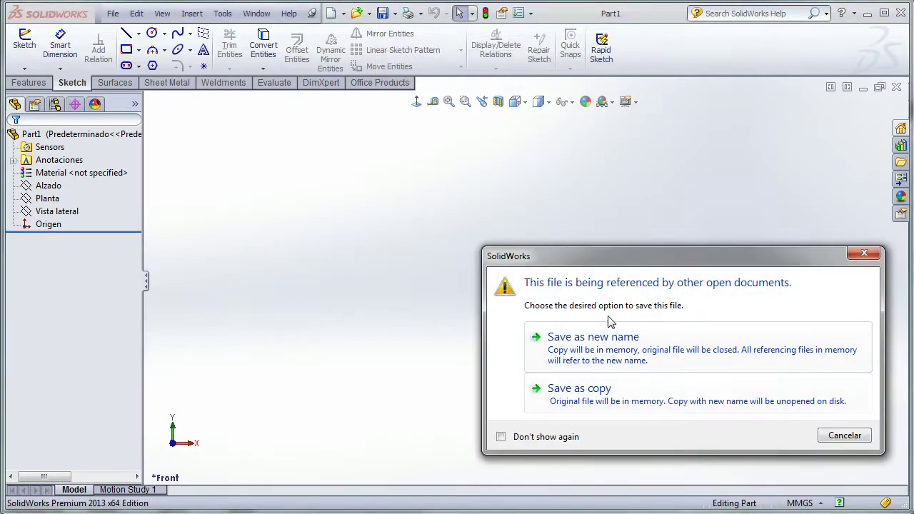
pyautogui.click(618, 357)
pyautogui.click(332, 340)
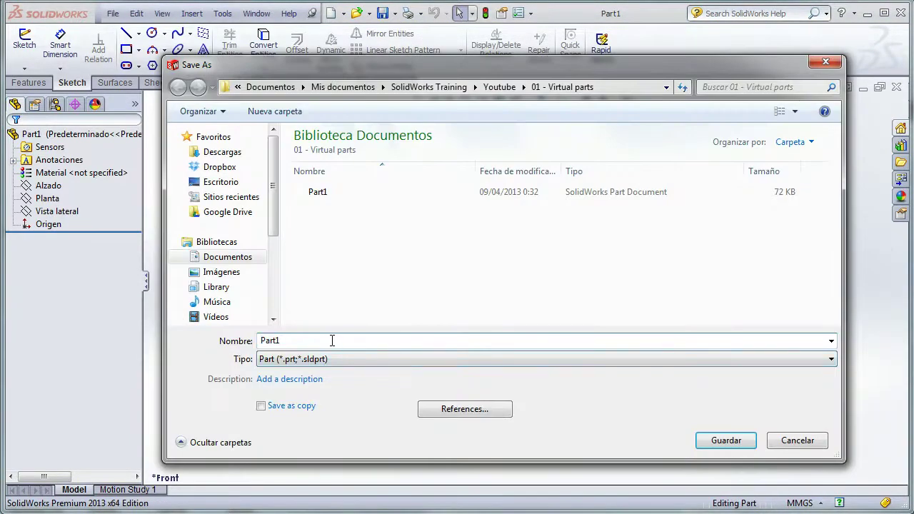
pyautogui.press('BackSpace')
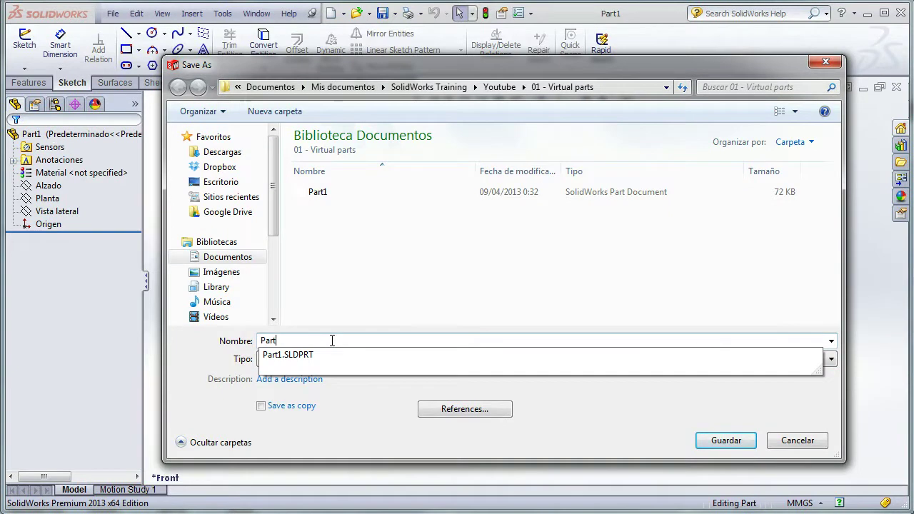
pyautogui.write('33')
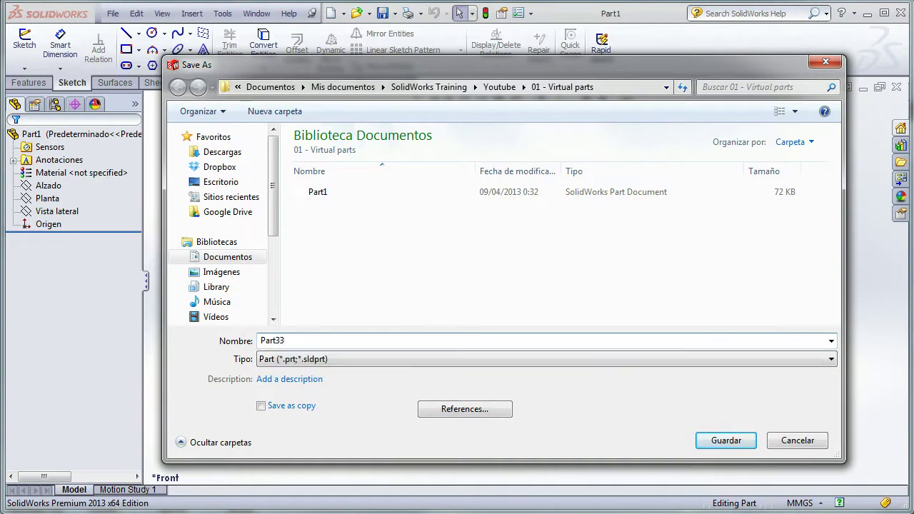
pyautogui.click(725, 441)
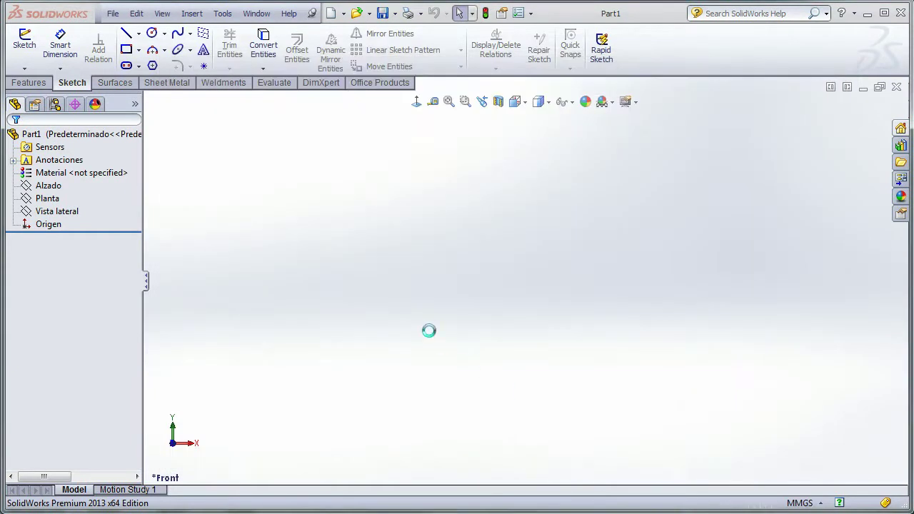
pyautogui.click(896, 87)
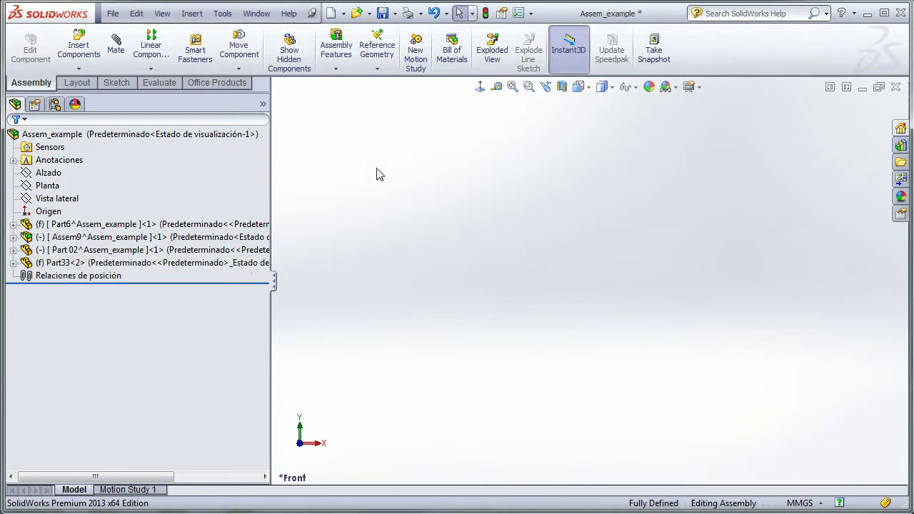
pyautogui.hotkey('alt', 'Tab')
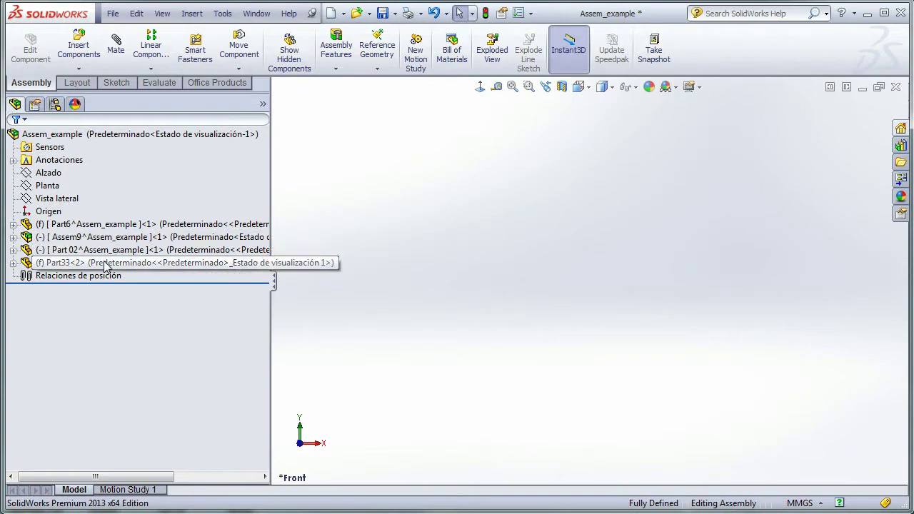
pyautogui.click(100, 252)
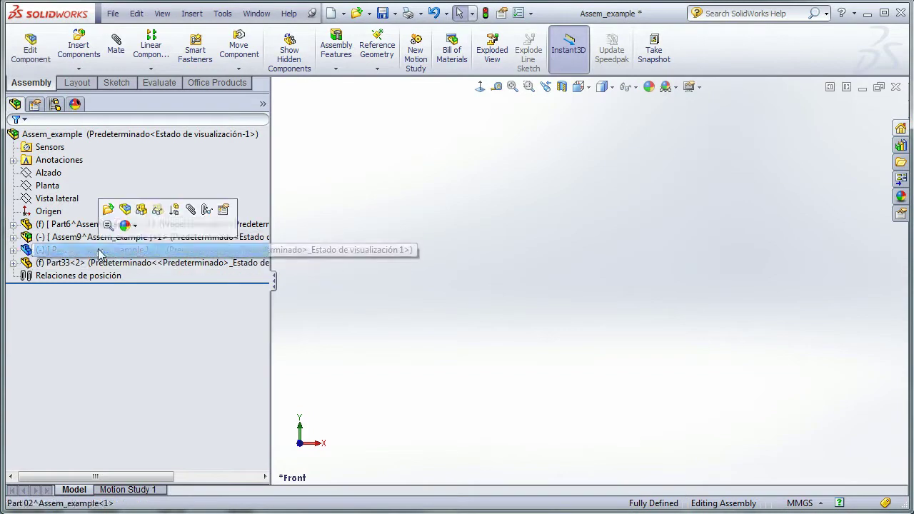
pyautogui.click(108, 225)
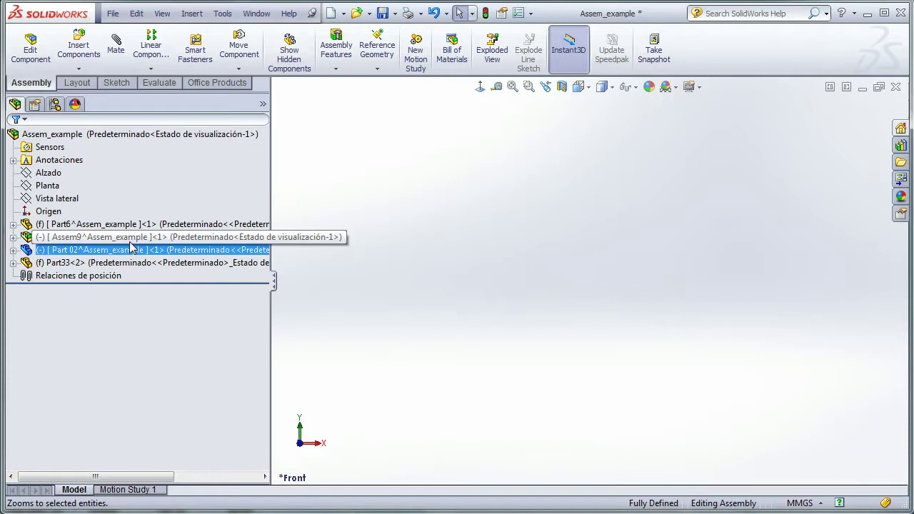
pyautogui.click(245, 311)
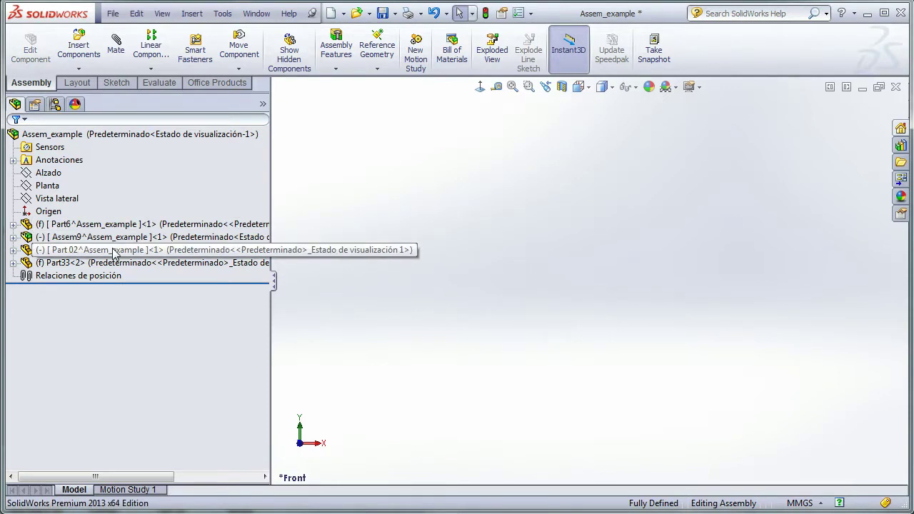
# Delete the Part 02 component from the assembly
pyautogui.rightClick(78, 251)
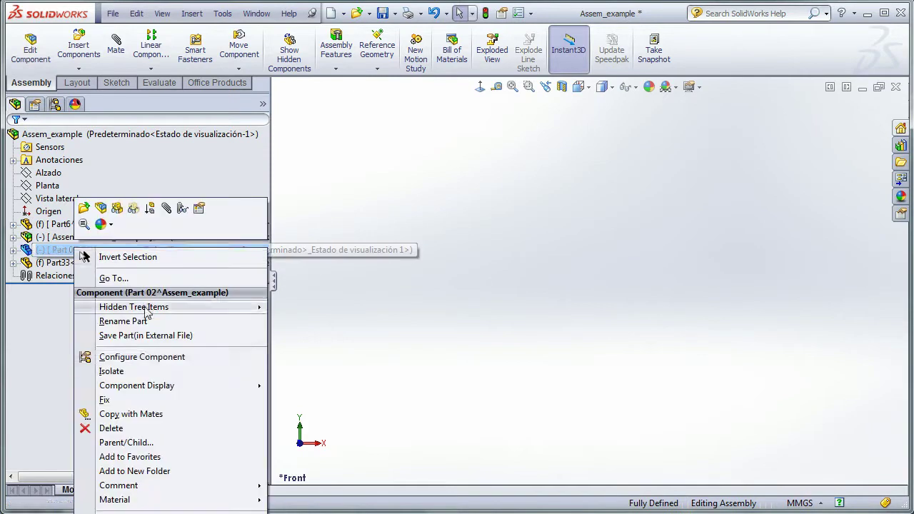
pyautogui.click(112, 428)
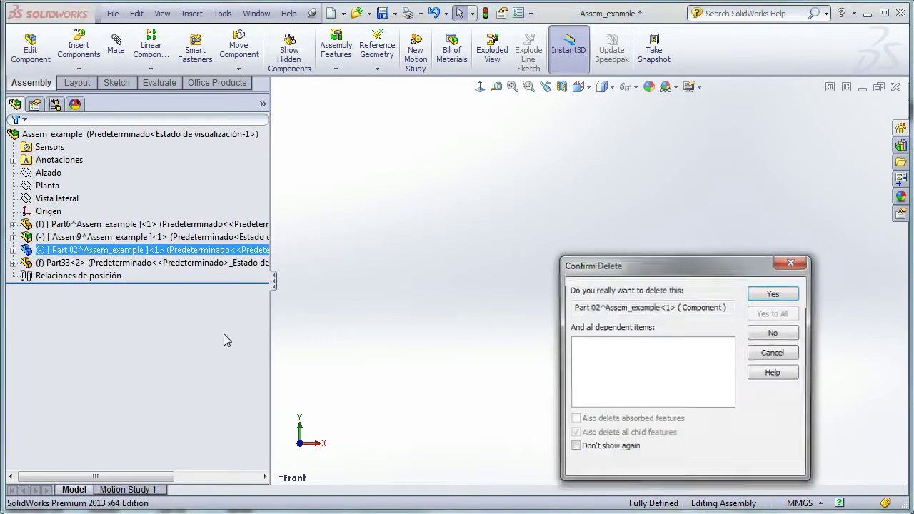
pyautogui.click(773, 294)
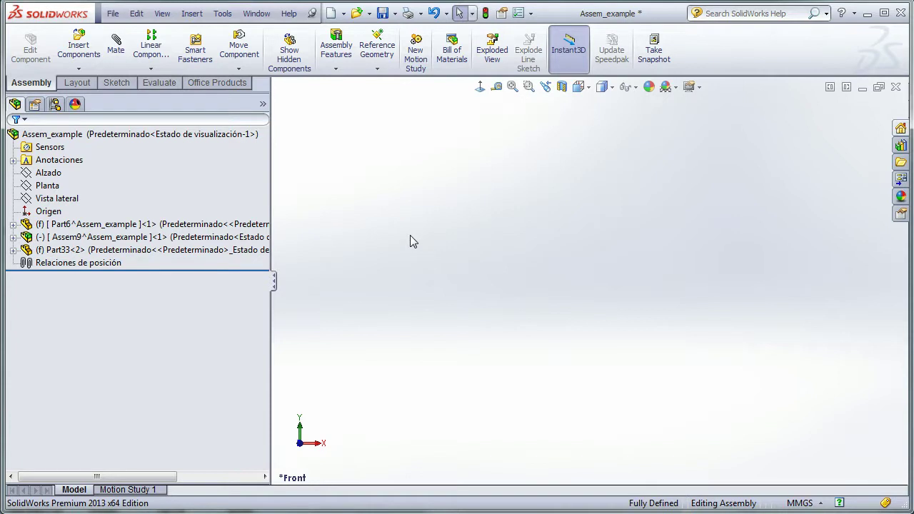
# Make Part33 a virtual component, Copy of Part33^Assem_example
pyautogui.rightClick(71, 250)
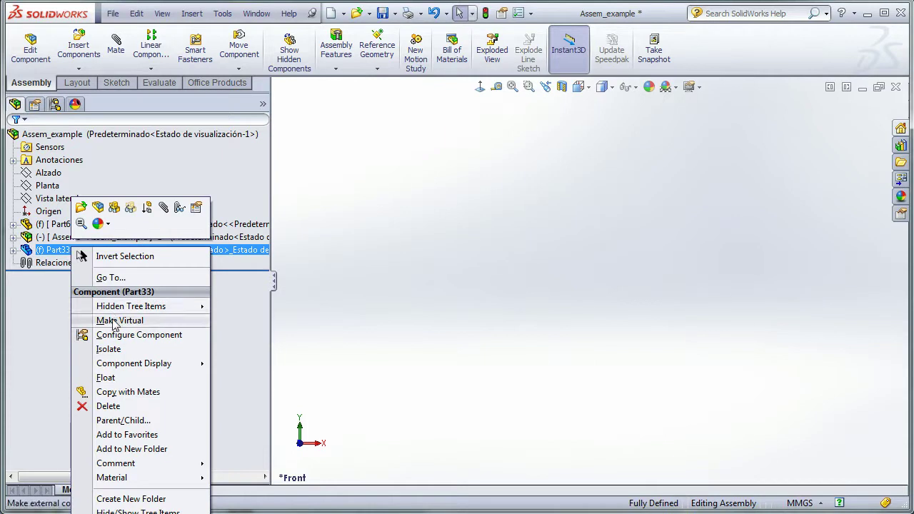
pyautogui.click(107, 321)
pyautogui.click(714, 380)
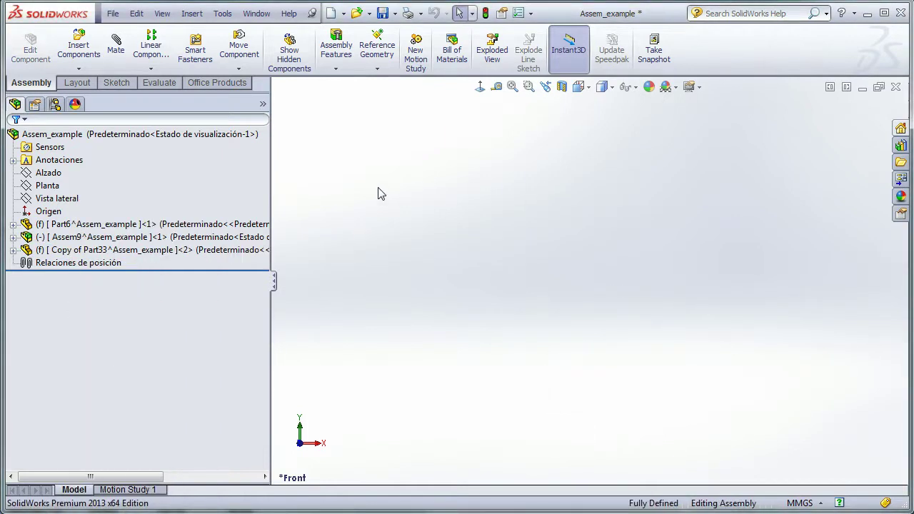
# Create a new empty assembly Assem10 and tile it vertically beside Assem_example
pyautogui.click(332, 16)
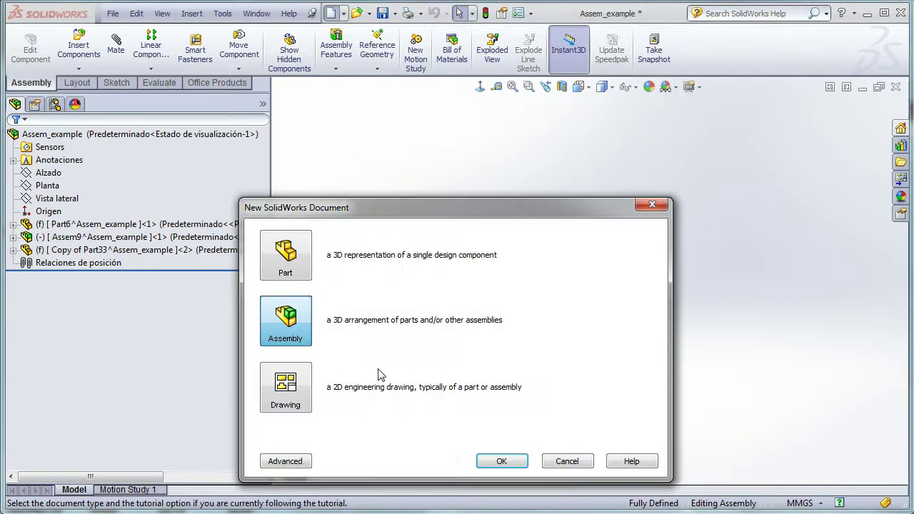
pyautogui.click(513, 461)
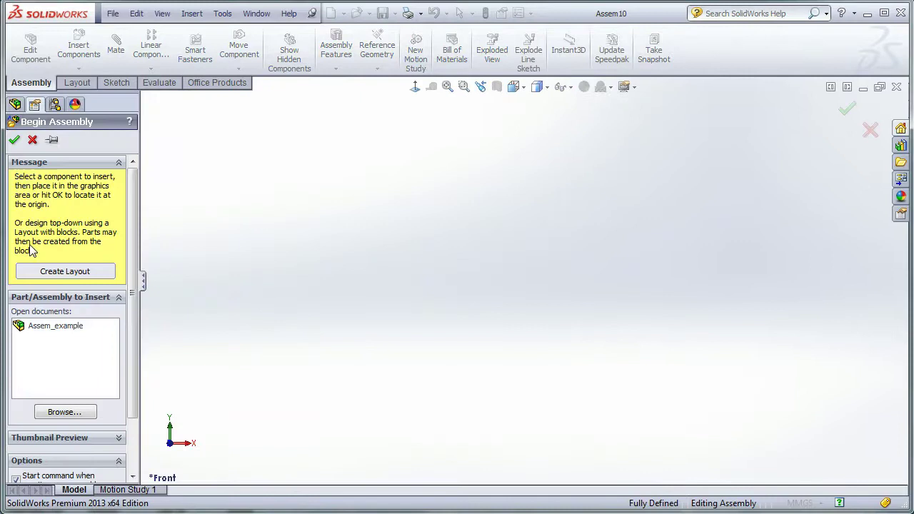
pyautogui.click(15, 140)
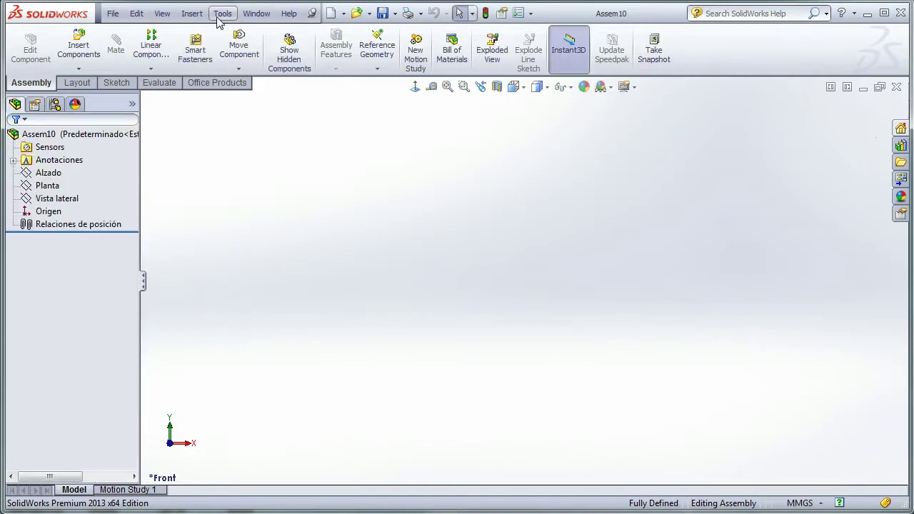
pyautogui.click(256, 13)
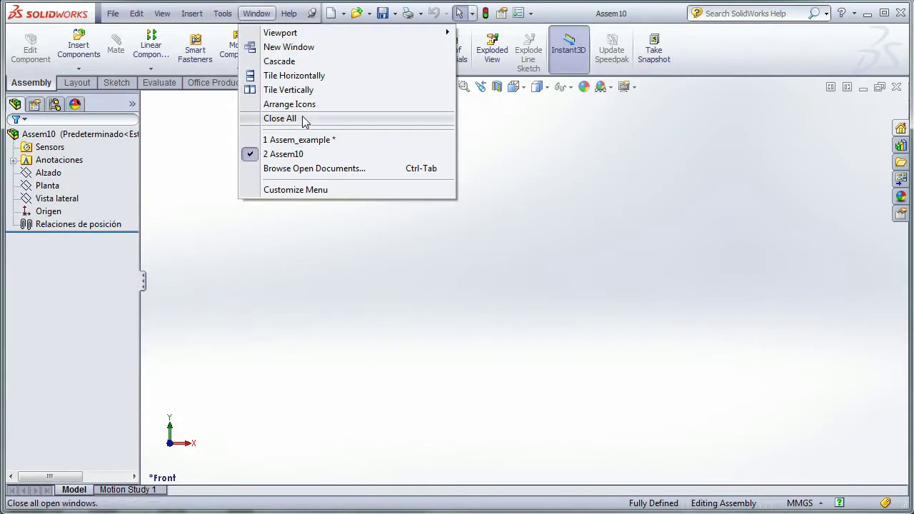
pyautogui.click(305, 90)
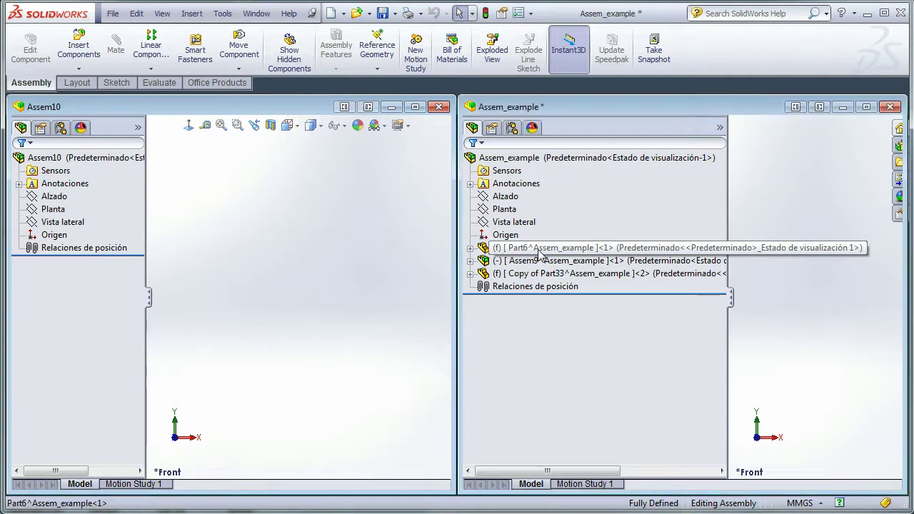
# Drag two virtual copies of Part6 into Assem10, then maximize the Assem_example window
pyautogui.moveTo(541, 254); pyautogui.dragTo(77, 158)
pyautogui.moveTo(668, 311); pyautogui.dragTo(370, 214)
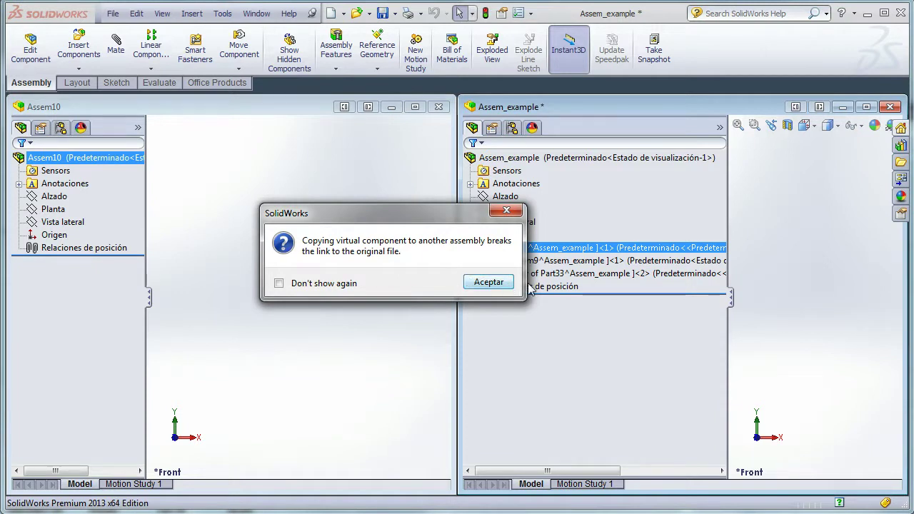
pyautogui.click(488, 282)
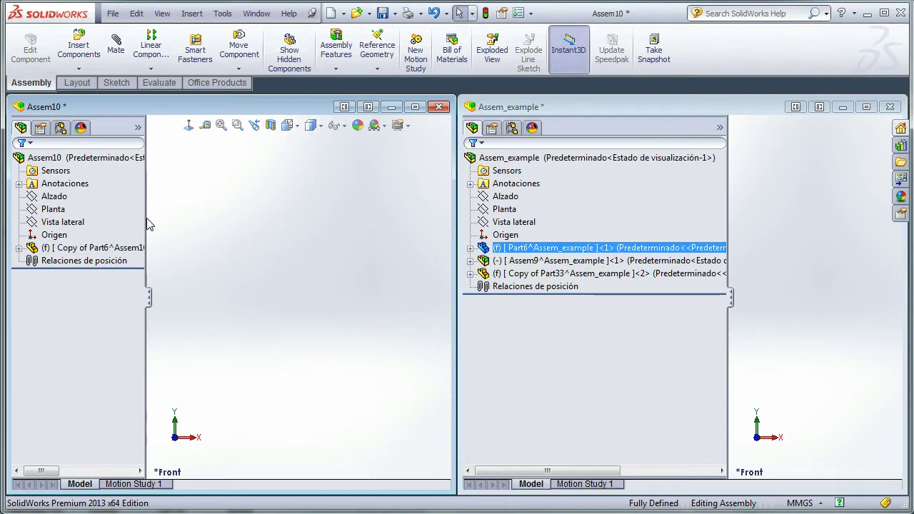
pyautogui.moveTo(147, 222); pyautogui.dragTo(233, 300)
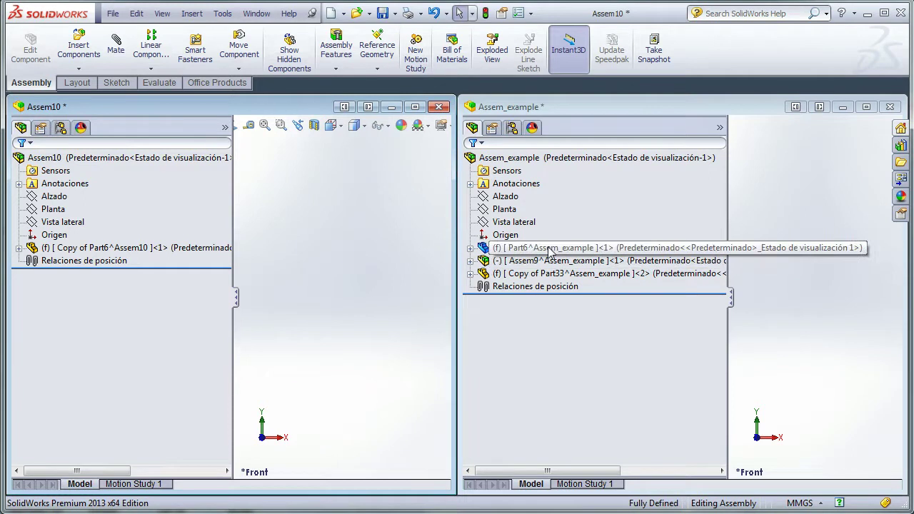
pyautogui.moveTo(549, 250); pyautogui.dragTo(152, 169)
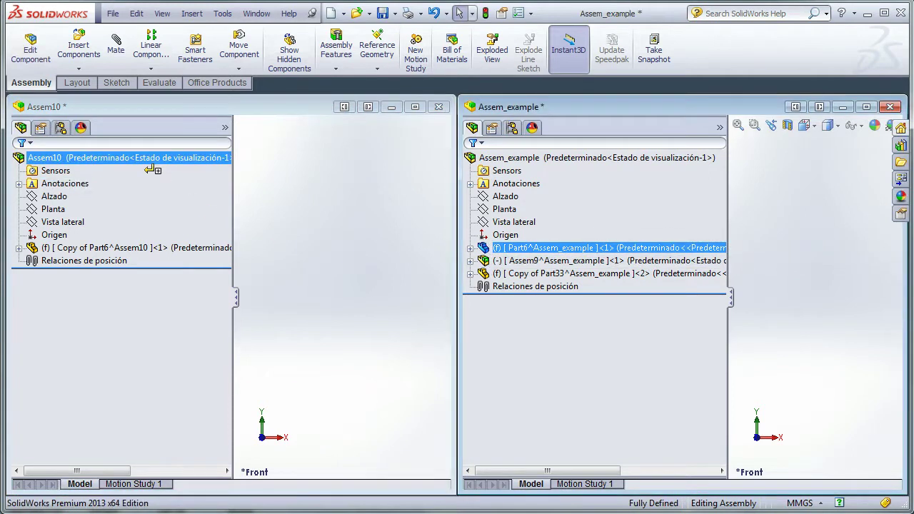
pyautogui.moveTo(151, 169); pyautogui.dragTo(150, 168)
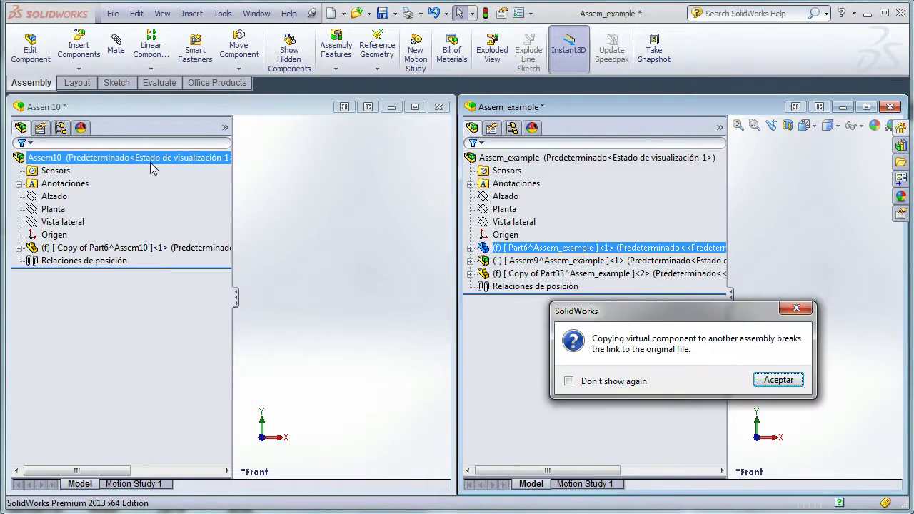
pyautogui.click(777, 379)
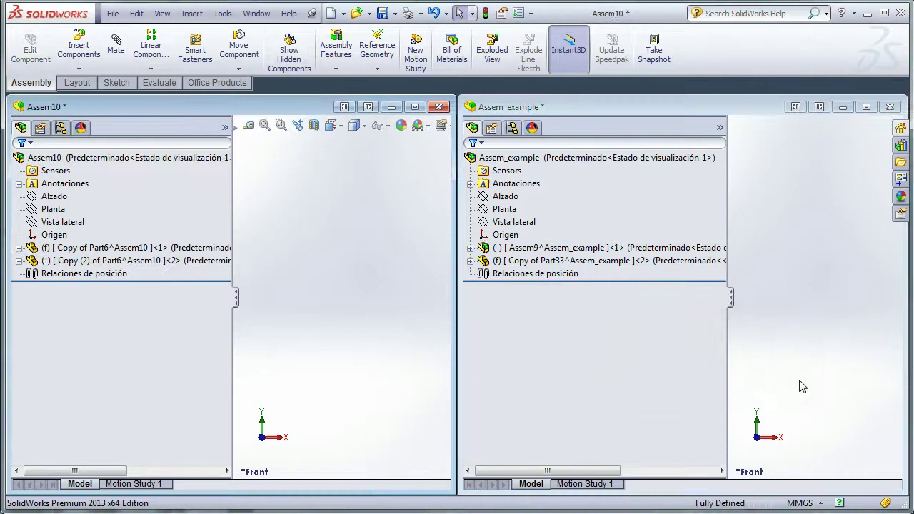
pyautogui.click(629, 402)
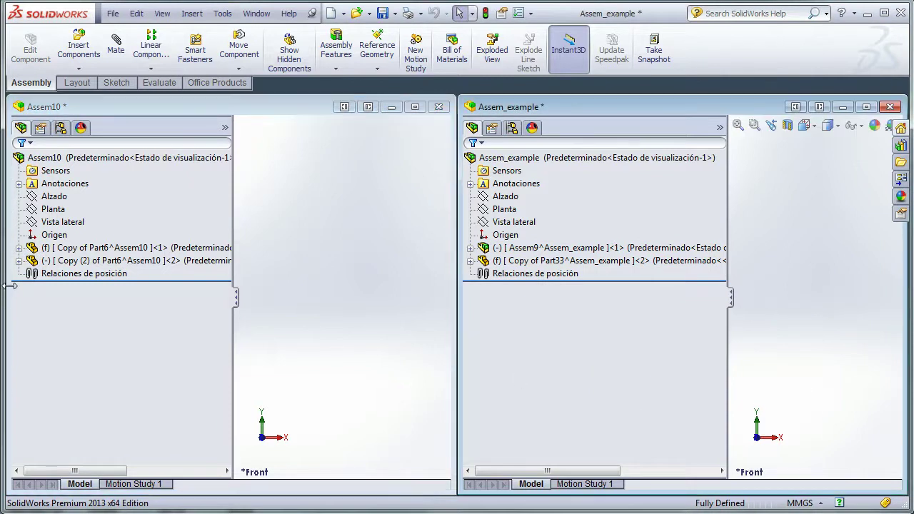
pyautogui.doubleClick(626, 107)
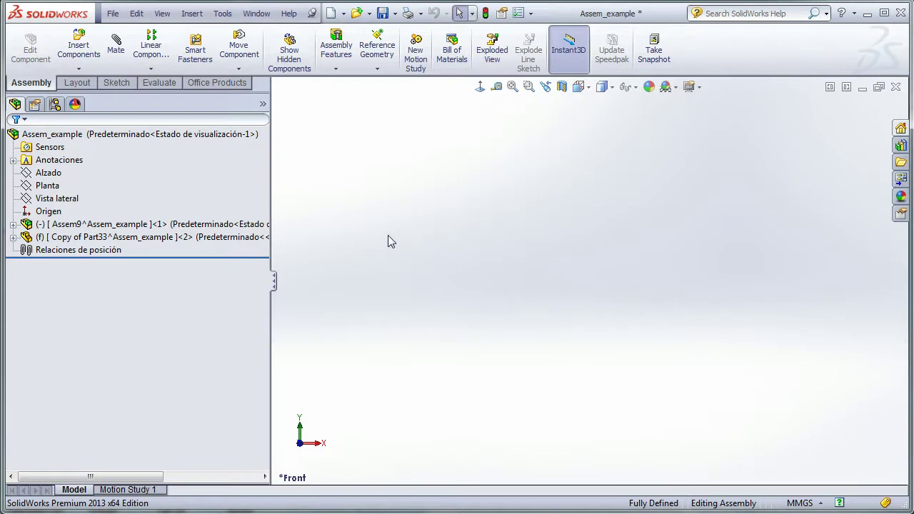
# Insert a new part, Part7, into Assem_example and fix it in the assembly
pyautogui.click(78, 70)
pyautogui.click(93, 97)
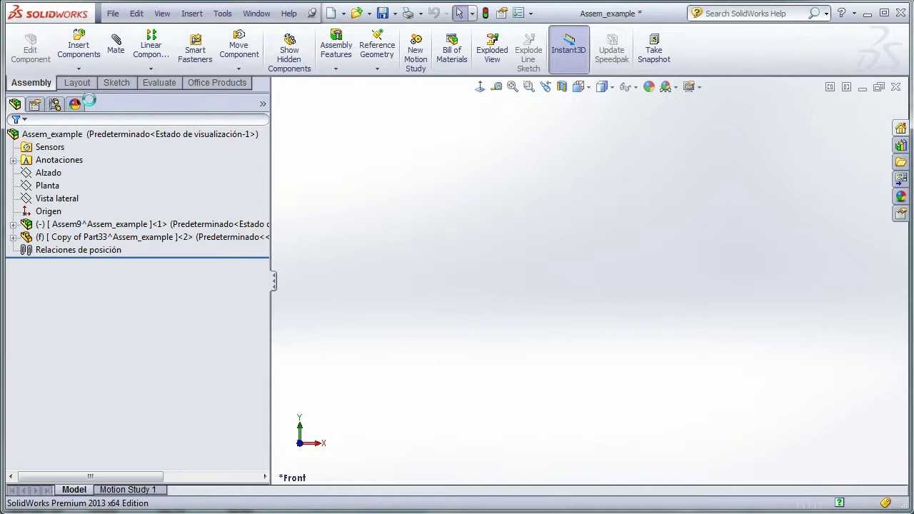
pyautogui.click(543, 303)
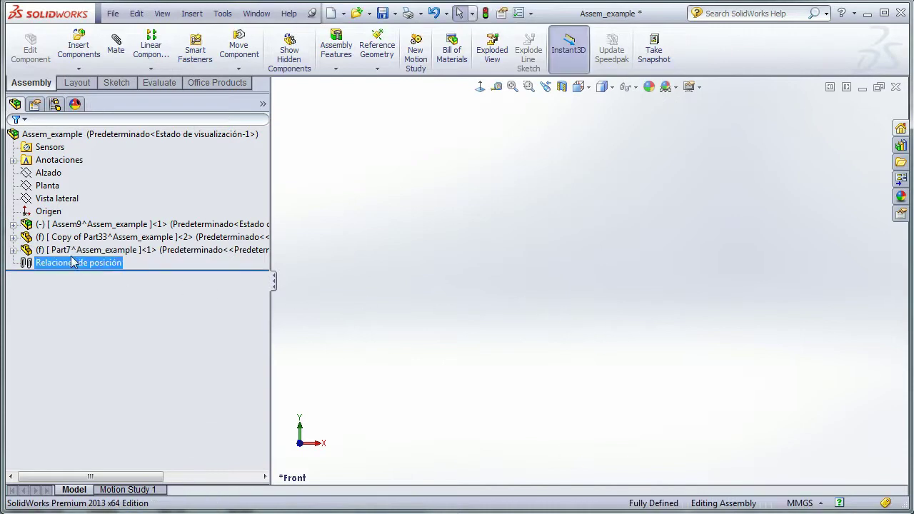
pyautogui.click(12, 250)
pyautogui.click(13, 250)
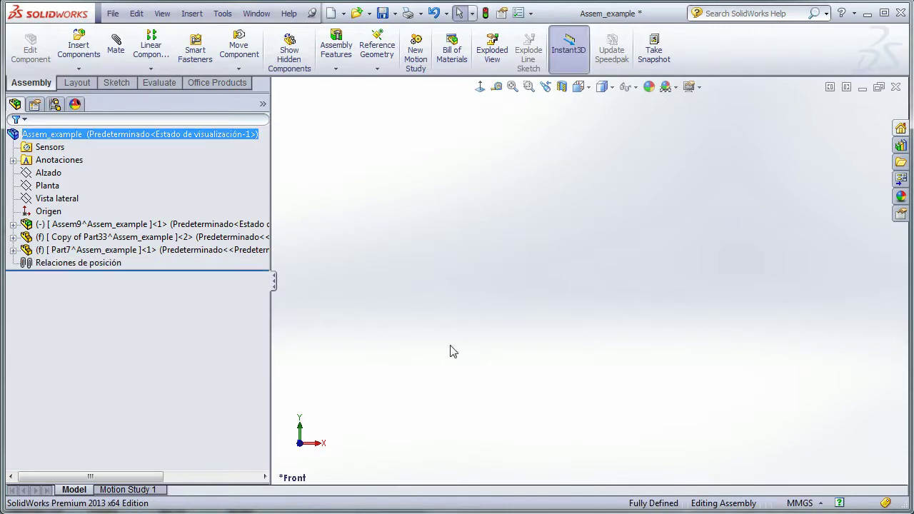
# Save Part7 to an external file in the same folder as the assembly
pyautogui.rightClick(69, 257)
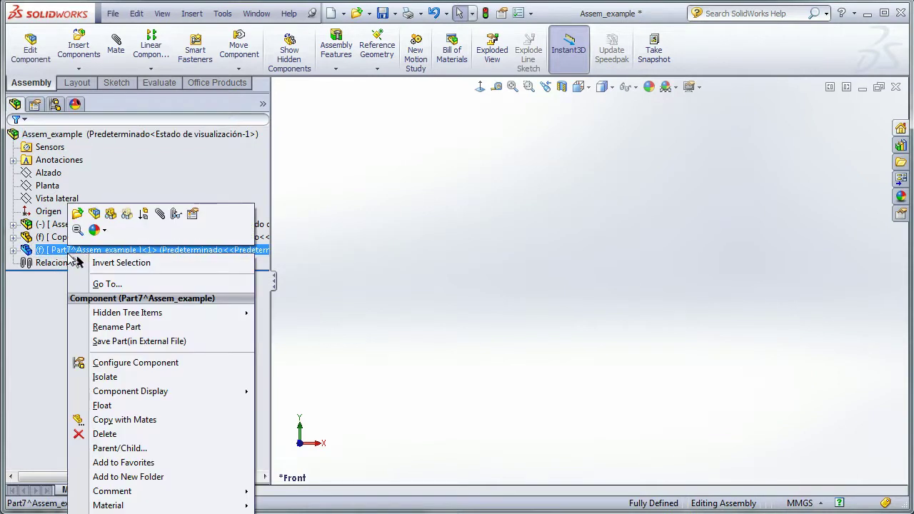
pyautogui.click(135, 345)
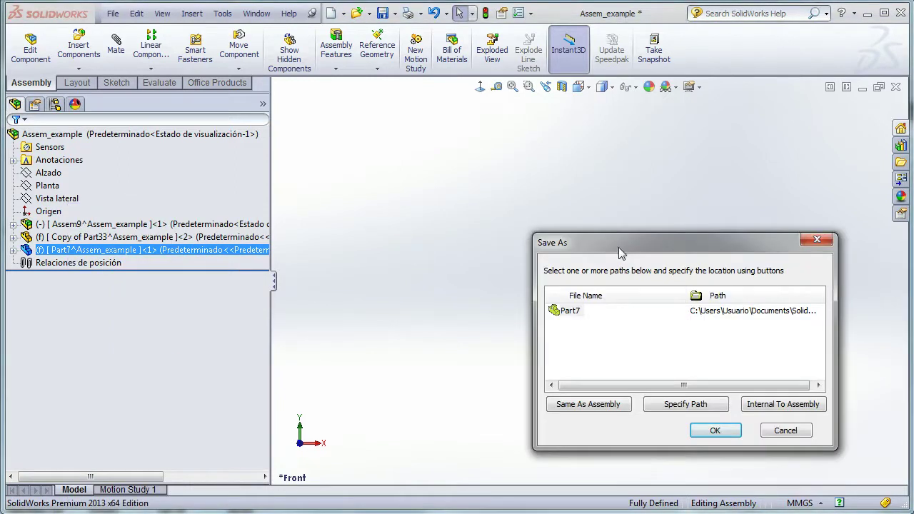
pyautogui.moveTo(620, 254); pyautogui.dragTo(453, 185)
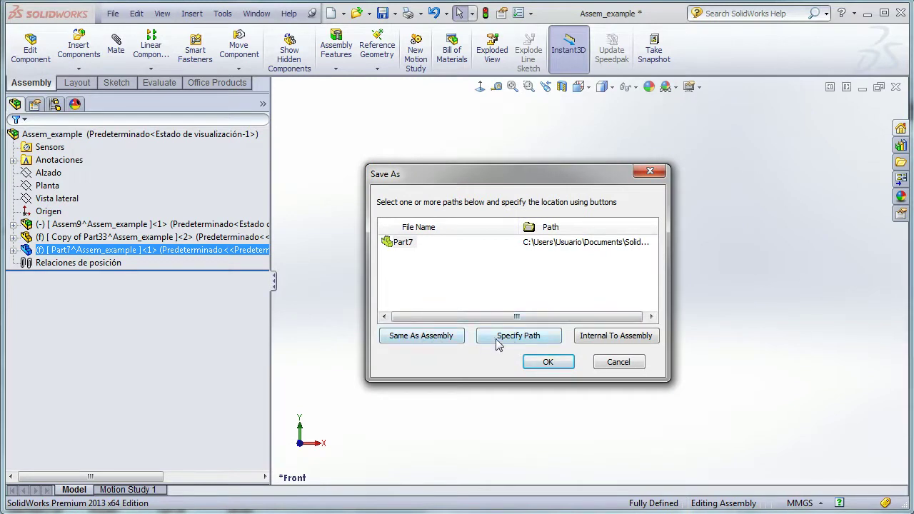
pyautogui.click(414, 337)
pyautogui.click(548, 363)
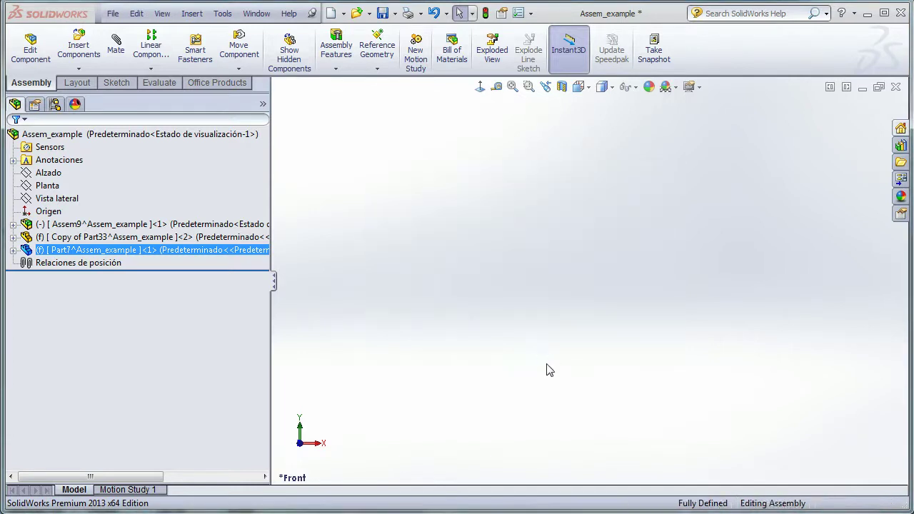
pyautogui.press('Escape')
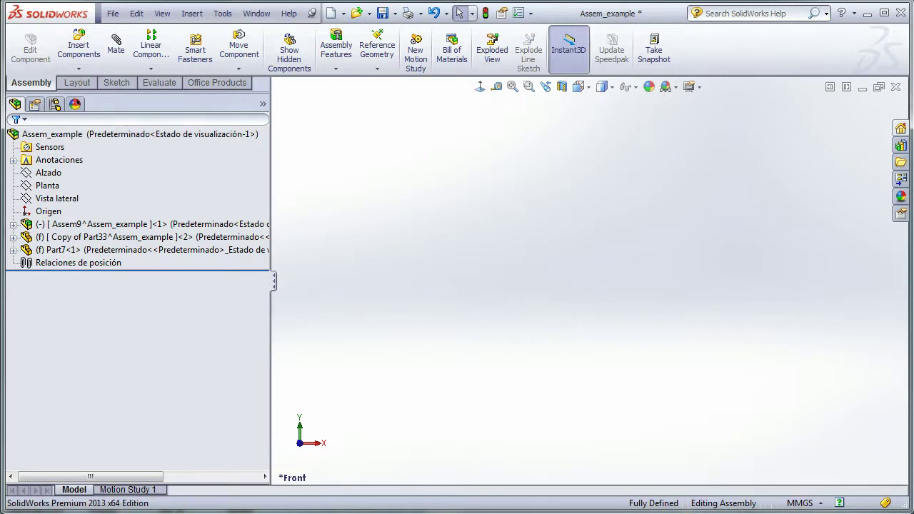
# Close Assem_example with Save All, keeping virtual components internal, then close Assem10 unsaved
pyautogui.click(896, 86)
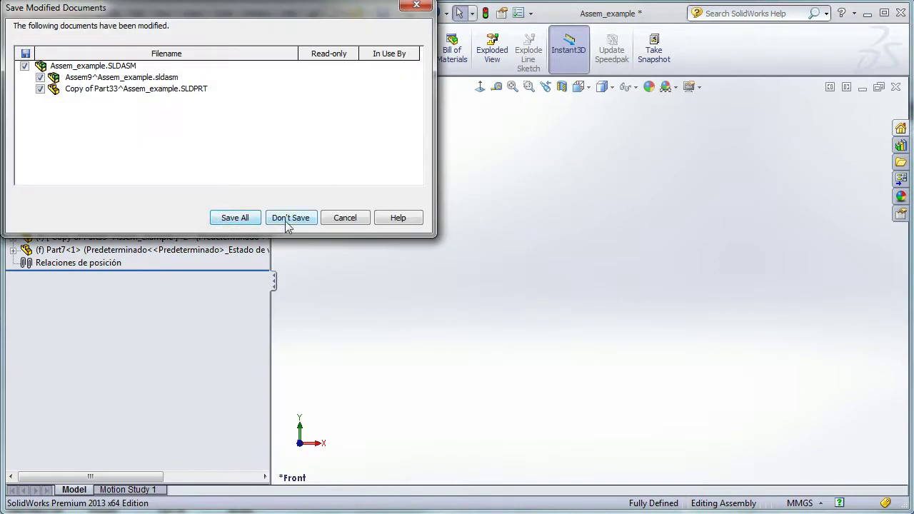
pyautogui.click(235, 218)
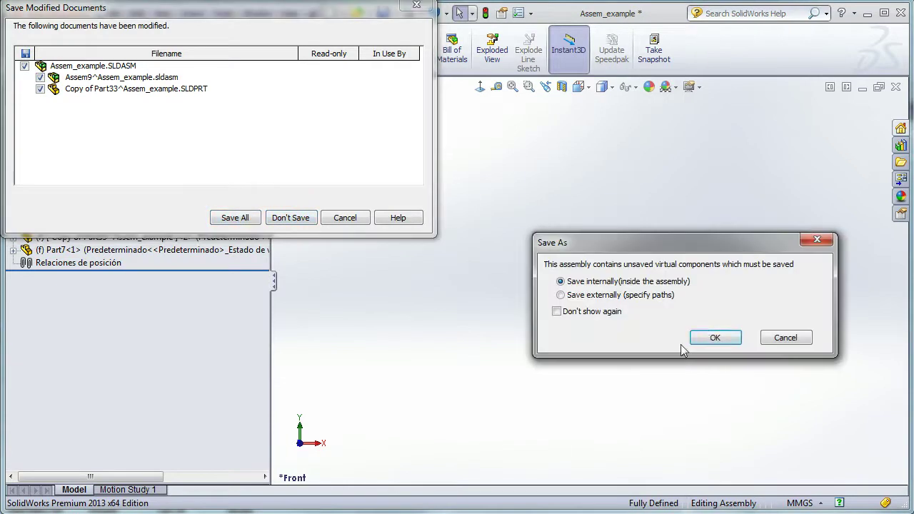
pyautogui.click(715, 338)
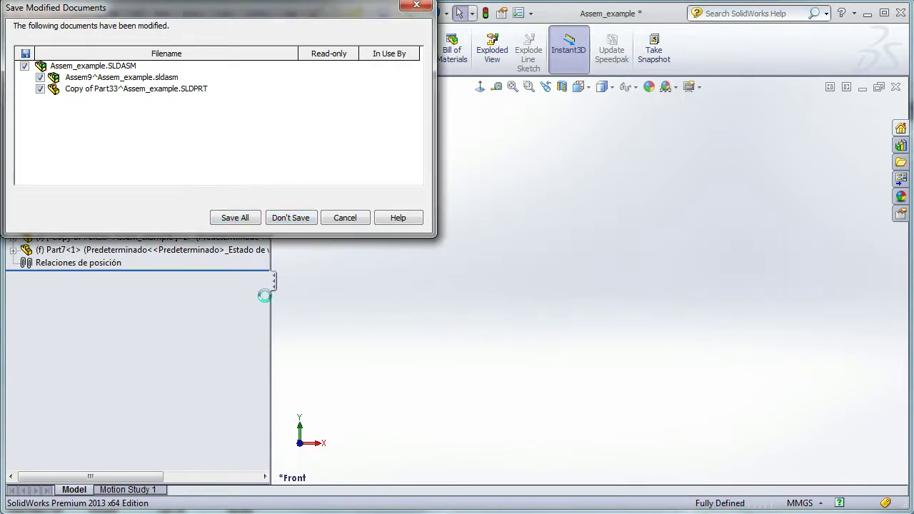
pyautogui.click(896, 86)
pyautogui.click(661, 404)
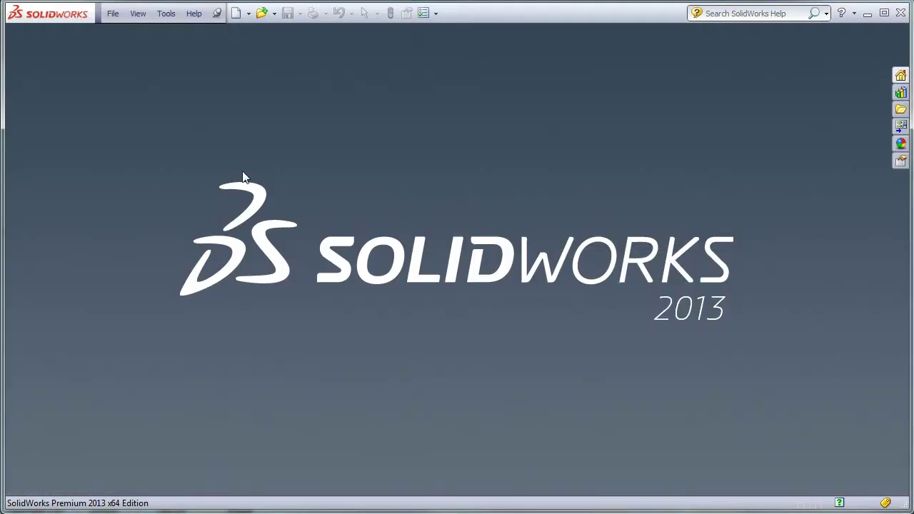
# Turn on 'Save new components to external files' in the Assemblies system options
pyautogui.click(166, 15)
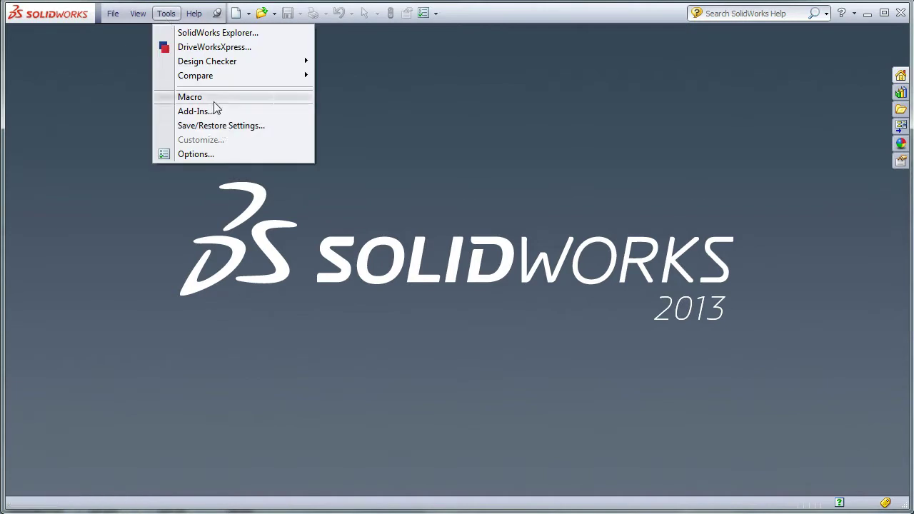
pyautogui.click(218, 150)
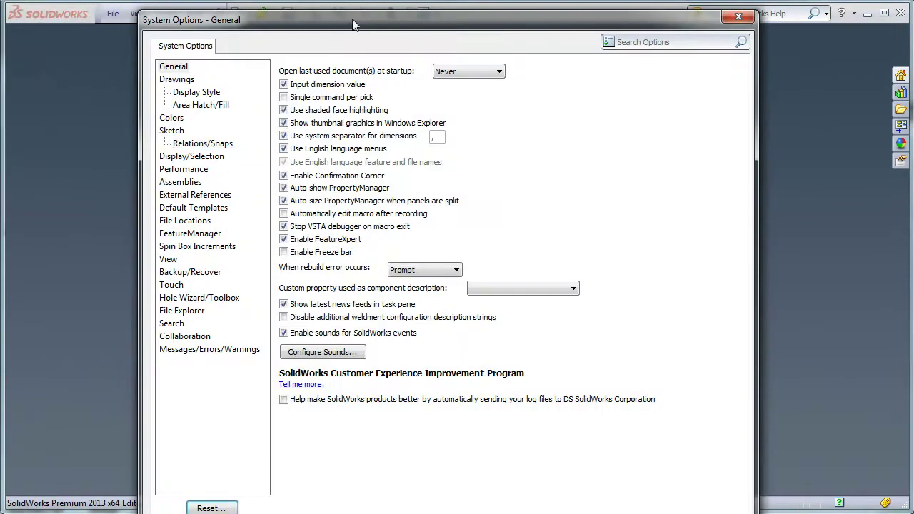
pyautogui.moveTo(354, 25); pyautogui.dragTo(356, 18)
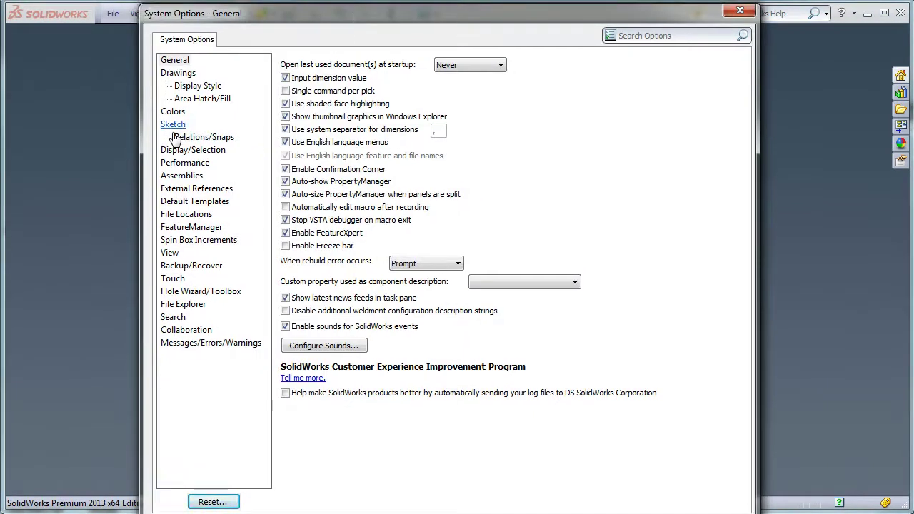
pyautogui.click(180, 176)
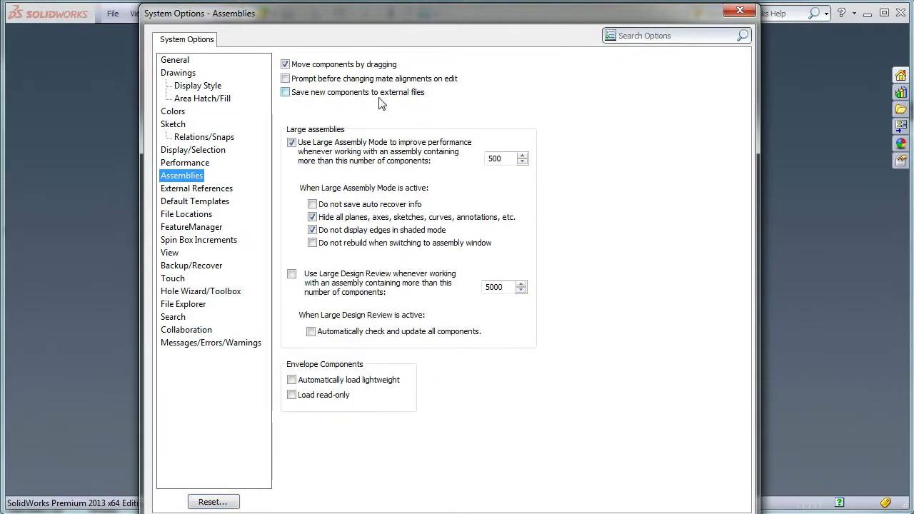
pyautogui.click(285, 93)
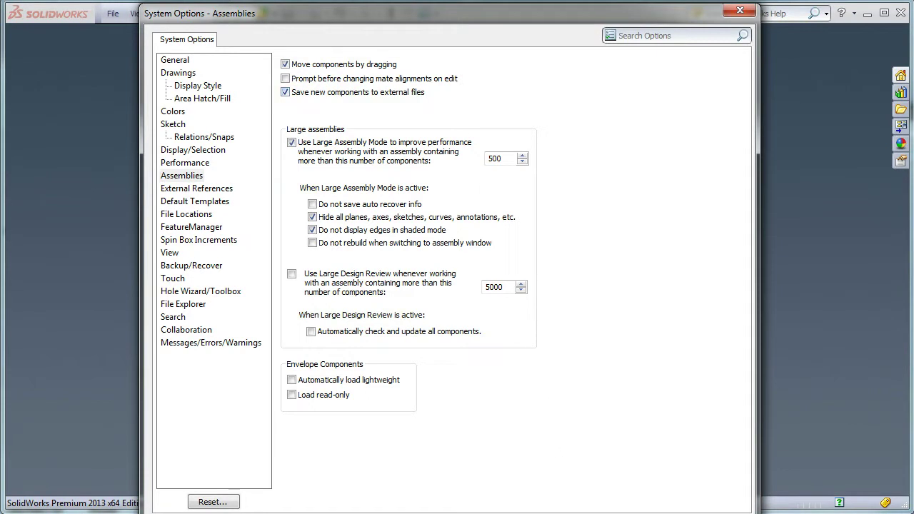
pyautogui.press('Return')
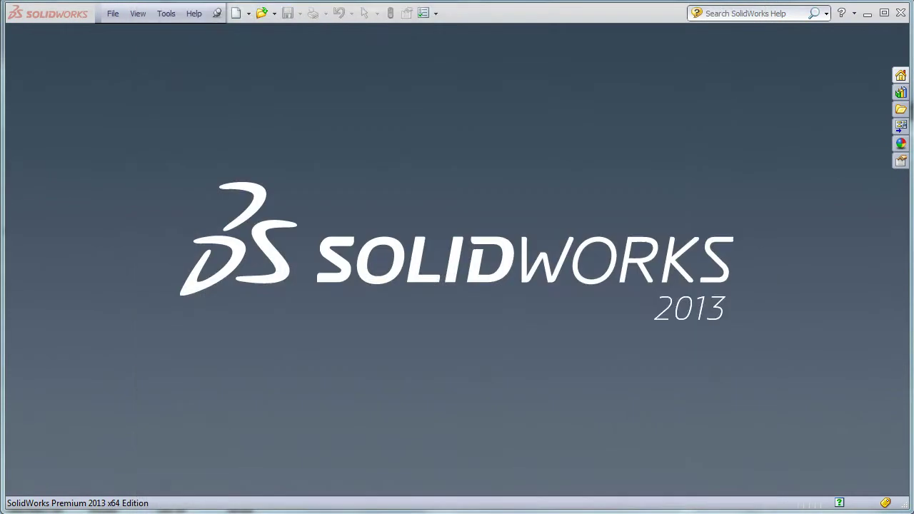
# Create a new empty assembly, Assem11, skipping Begin Assembly
pyautogui.click(236, 14)
pyautogui.click(502, 462)
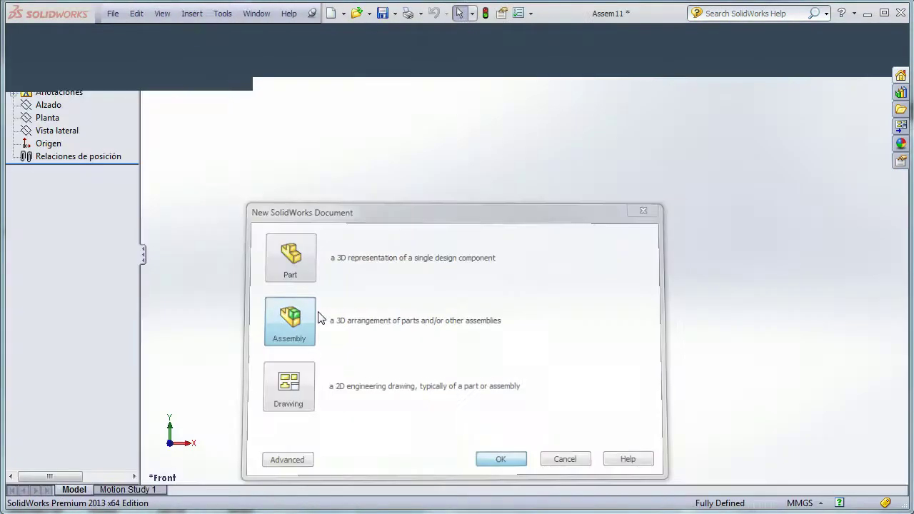
pyautogui.click(14, 140)
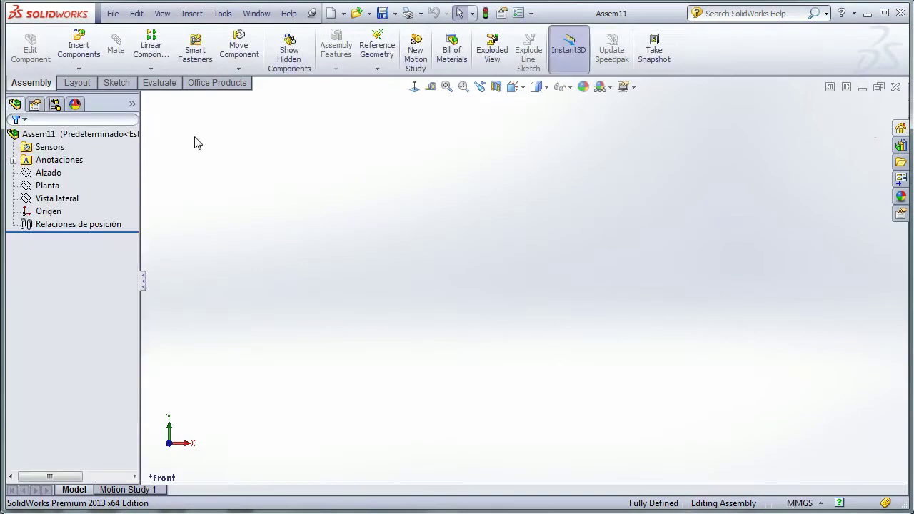
# Insert a new part, bringing up the prompt to save the assembly first
pyautogui.click(78, 68)
pyautogui.click(96, 95)
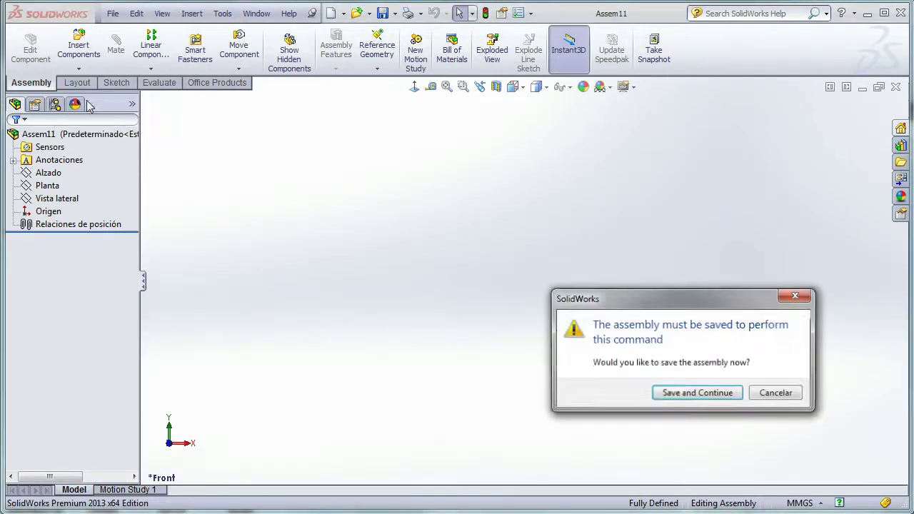
pyautogui.moveTo(655, 296); pyautogui.dragTo(428, 160)
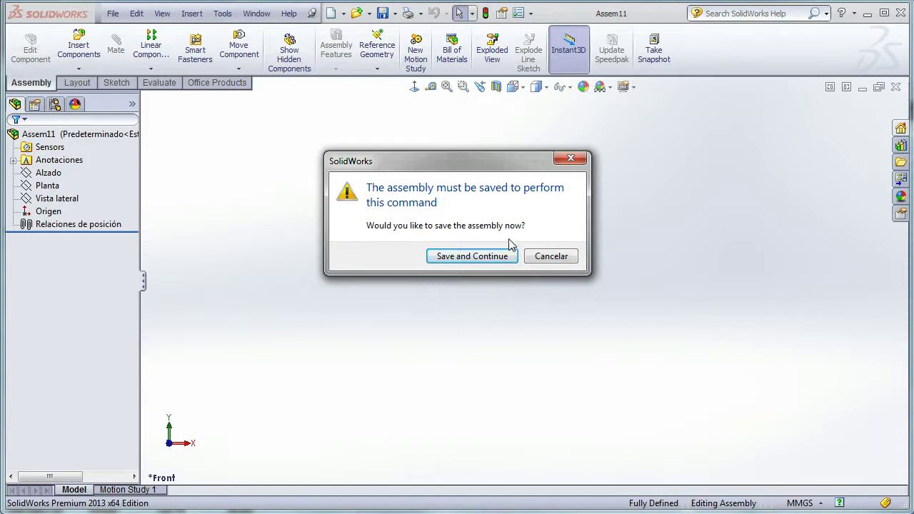
# Save the assembly as Assem_example2
pyautogui.click(455, 257)
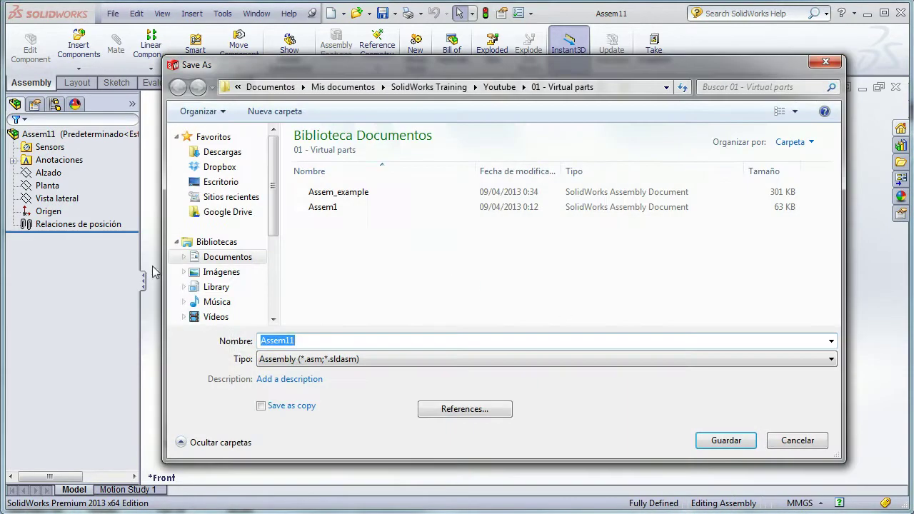
pyautogui.click(310, 340)
pyautogui.press('BackSpace')
pyautogui.press('BackSpace')
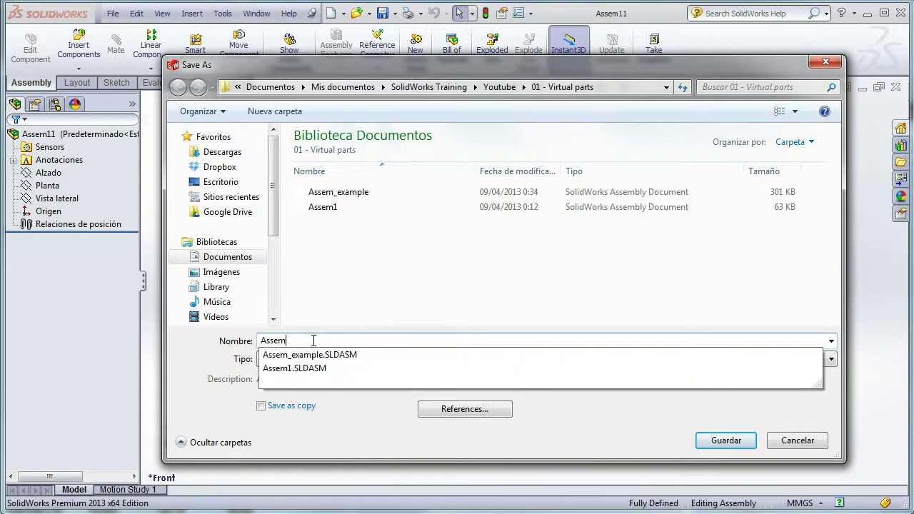
pyautogui.write('_examp')
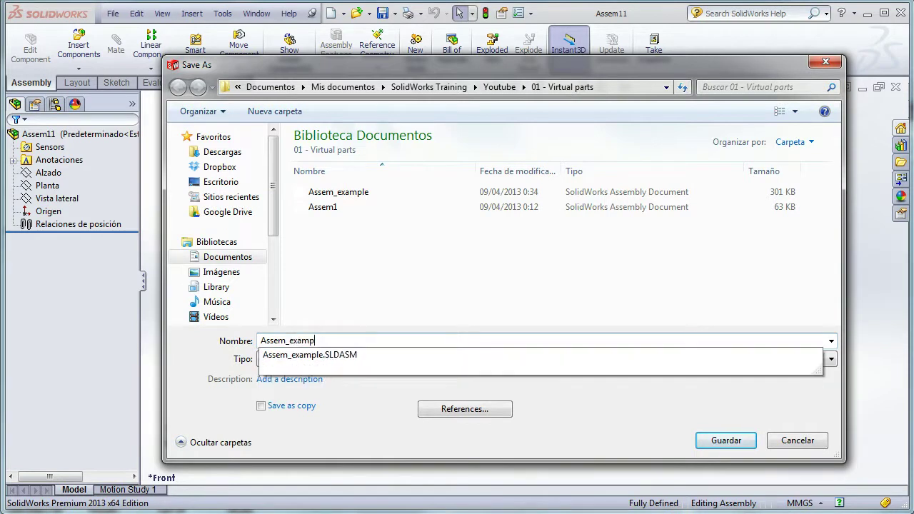
pyautogui.write('le2')
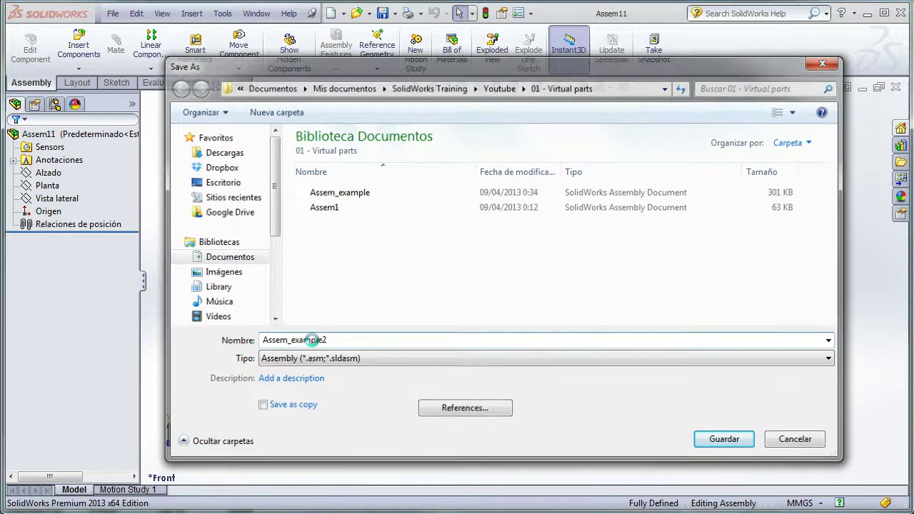
pyautogui.press('Return')
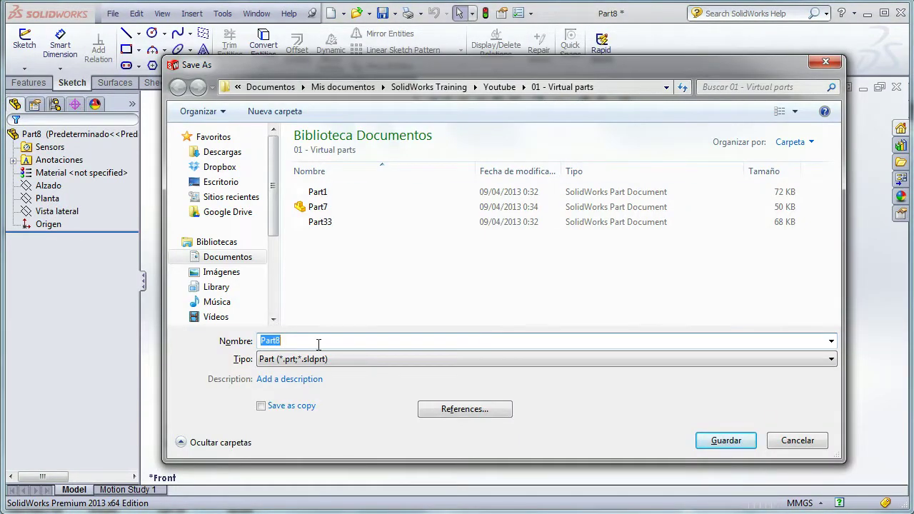
# Save the new part as Part_example2
pyautogui.moveTo(329, 66); pyautogui.dragTo(314, 56)
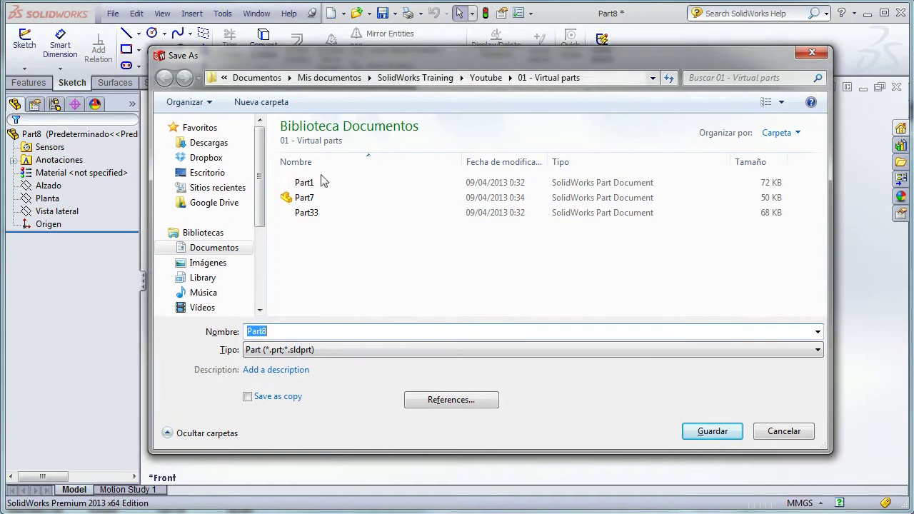
pyautogui.click(327, 331)
pyautogui.press('BackSpace')
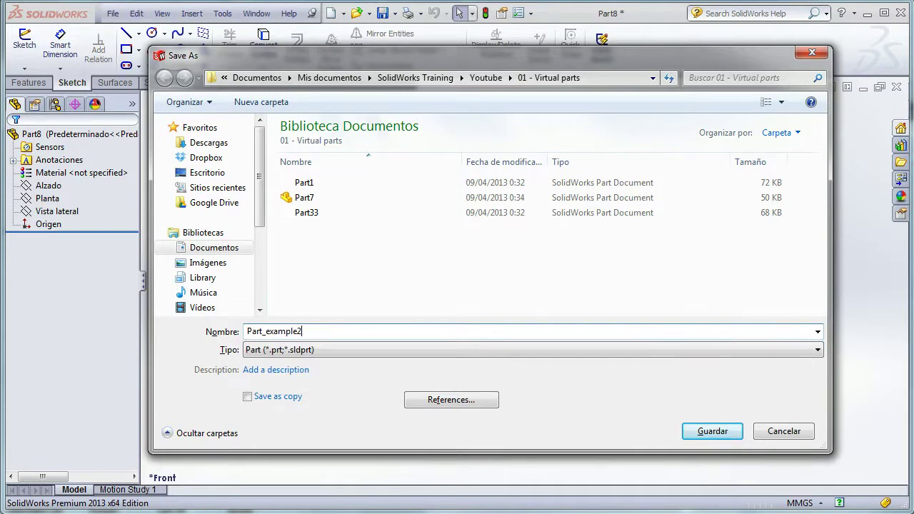
pyautogui.press('Return')
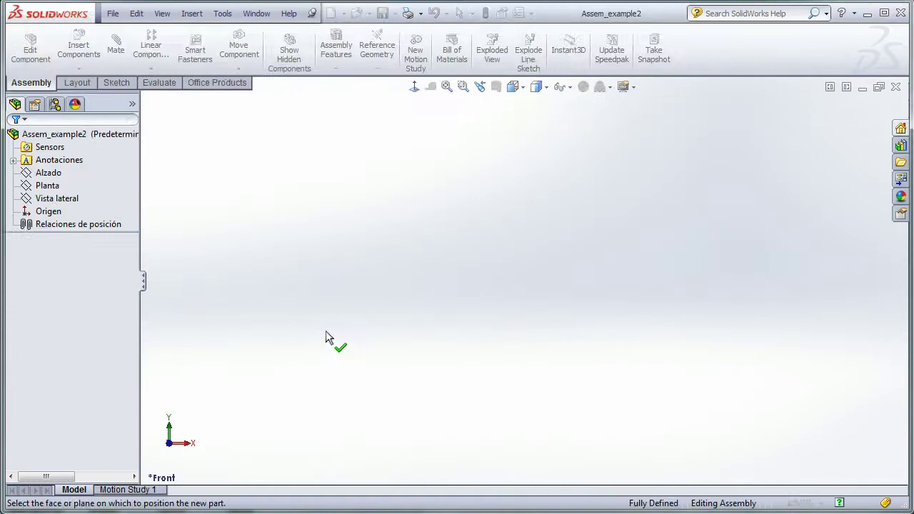
# Place Part_example2 on the Alzado plane and return to editing the assembly
pyautogui.click(50, 173)
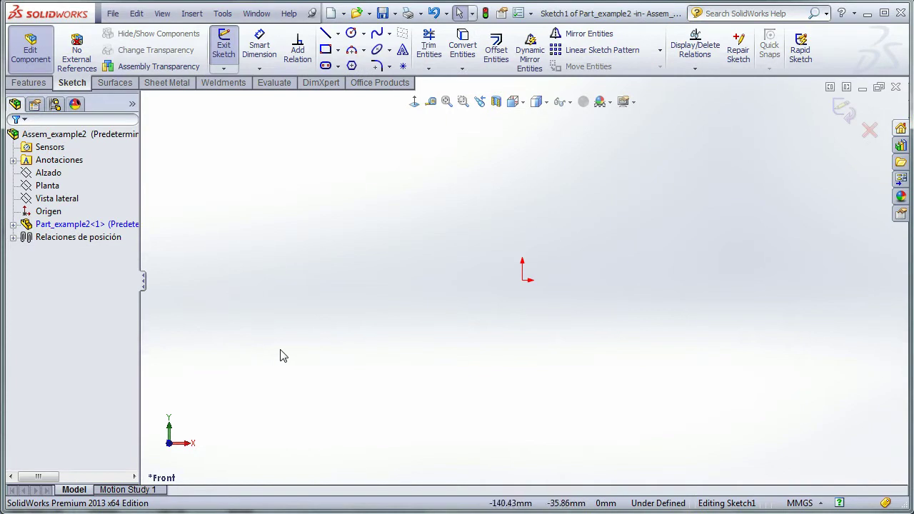
pyautogui.click(844, 110)
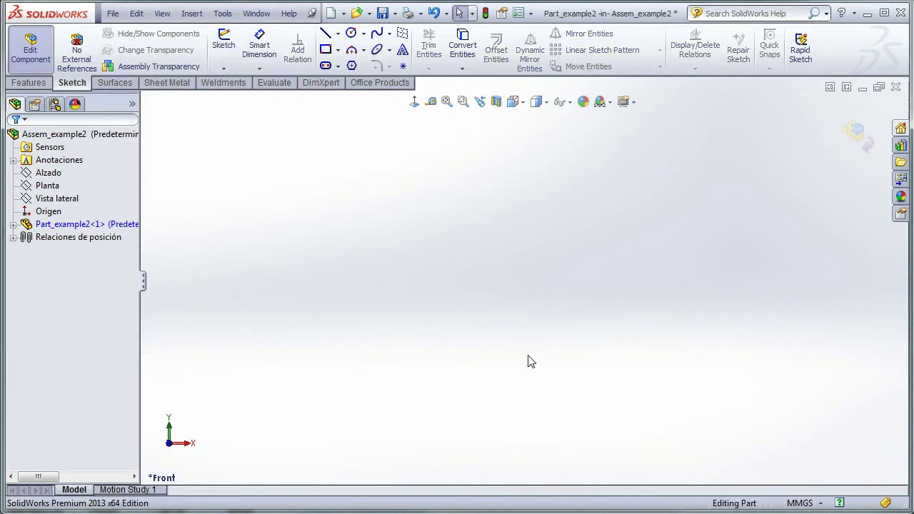
pyautogui.click(854, 136)
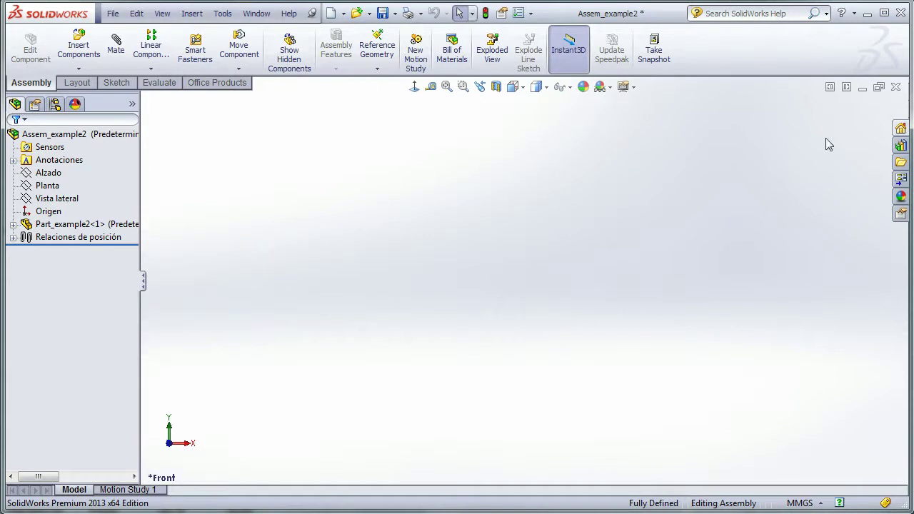
# Close Assem_example2 without saving changes
pyautogui.click(896, 87)
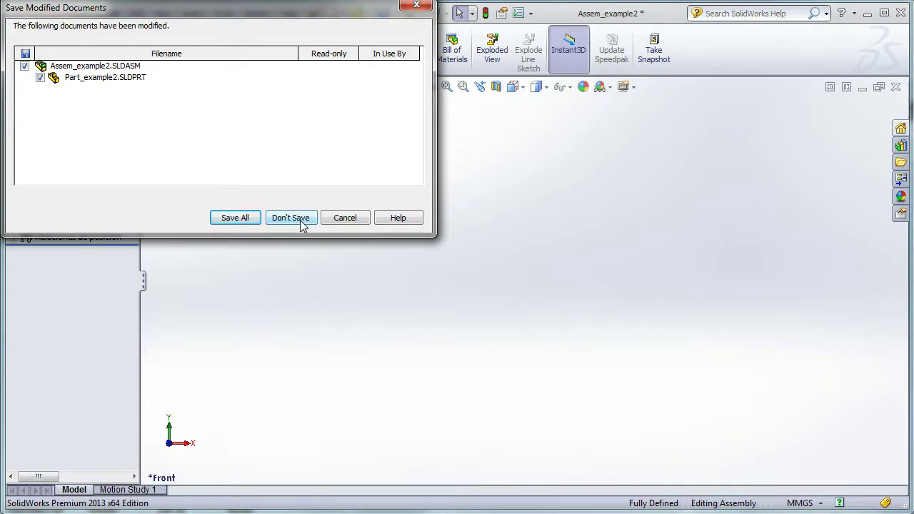
pyautogui.click(290, 218)
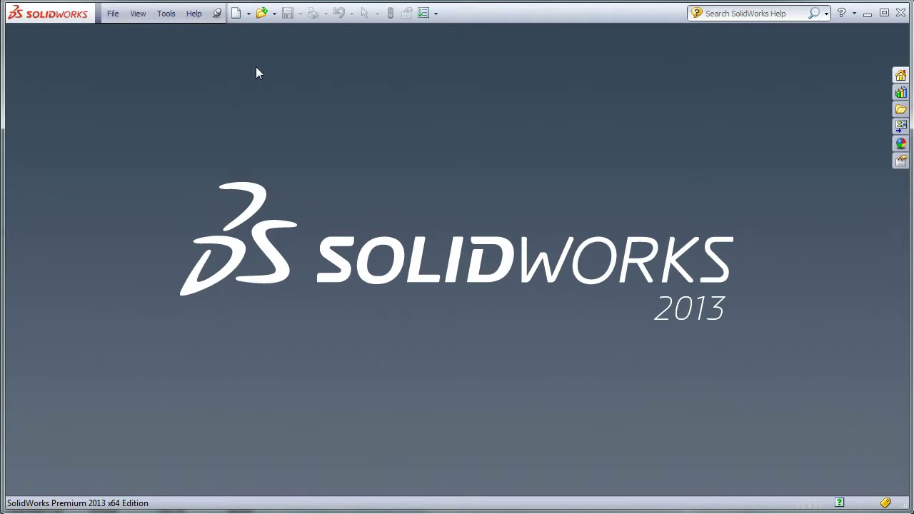
# Create a new empty assembly, Assem12, skipping Begin Assembly
pyautogui.click(236, 13)
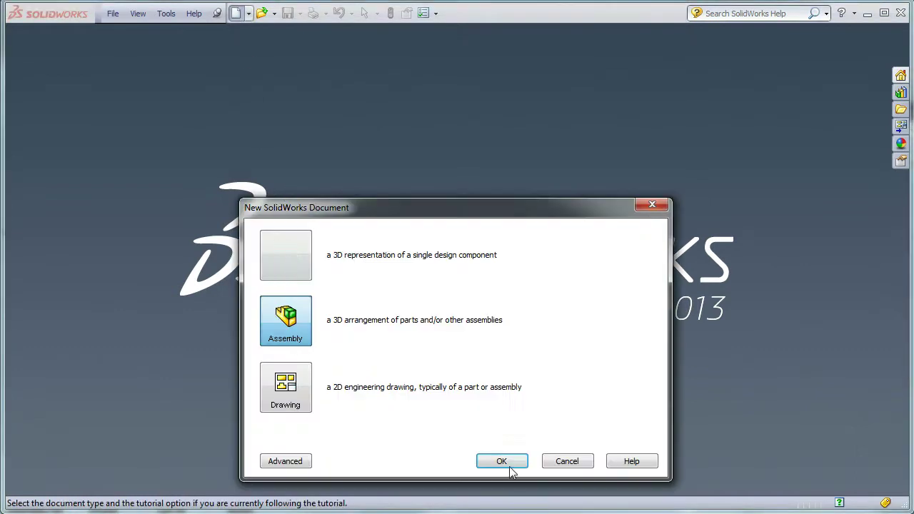
pyautogui.click(508, 465)
pyautogui.click(15, 141)
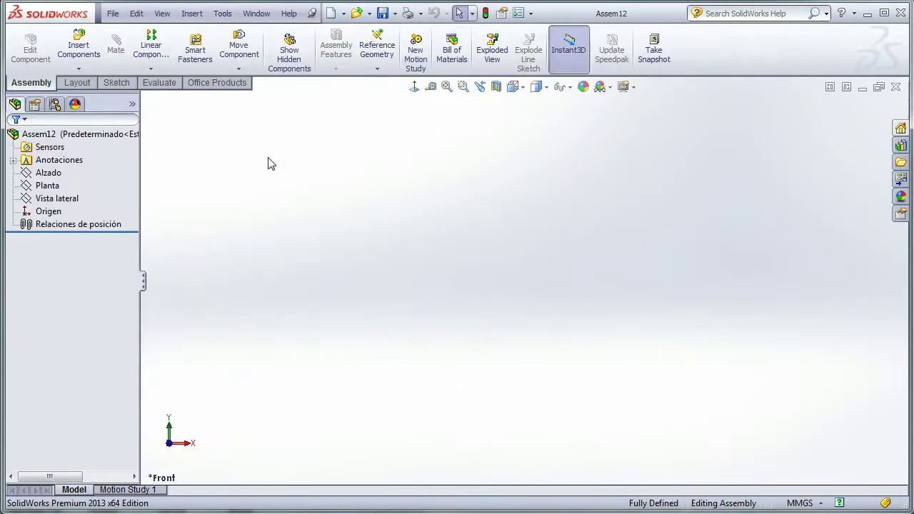
# Review the Assemblies page of System Options and close it unchanged
pyautogui.click(222, 13)
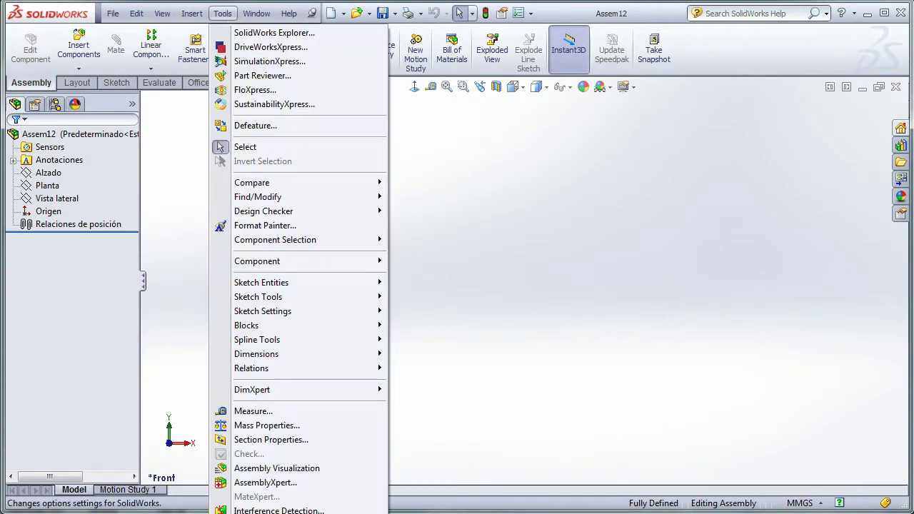
pyautogui.click(312, 13)
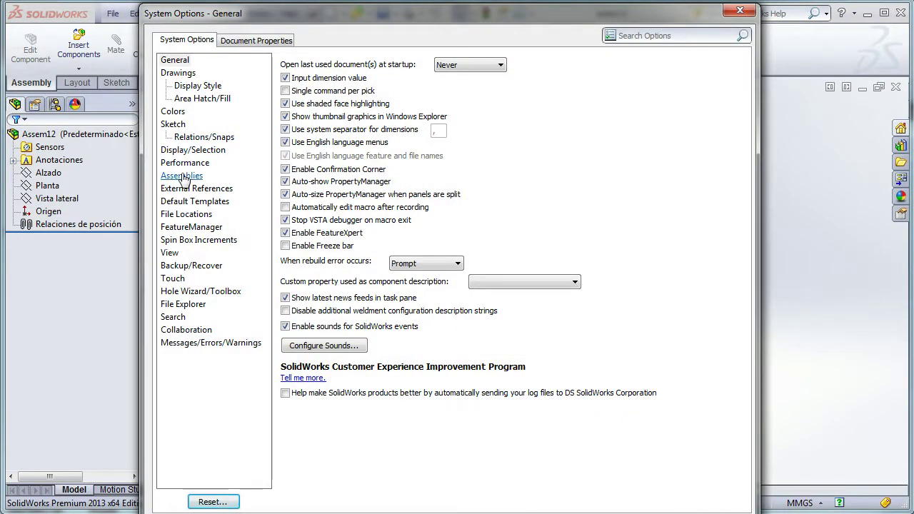
pyautogui.click(185, 175)
pyautogui.press('Return')
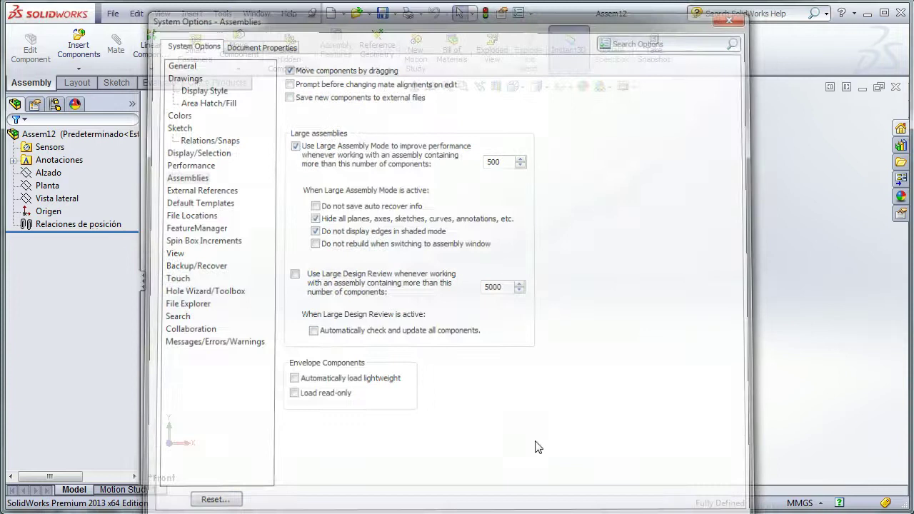
# Add a new virtual part to Assem12, fixed at the assembly origin
pyautogui.click(82, 63)
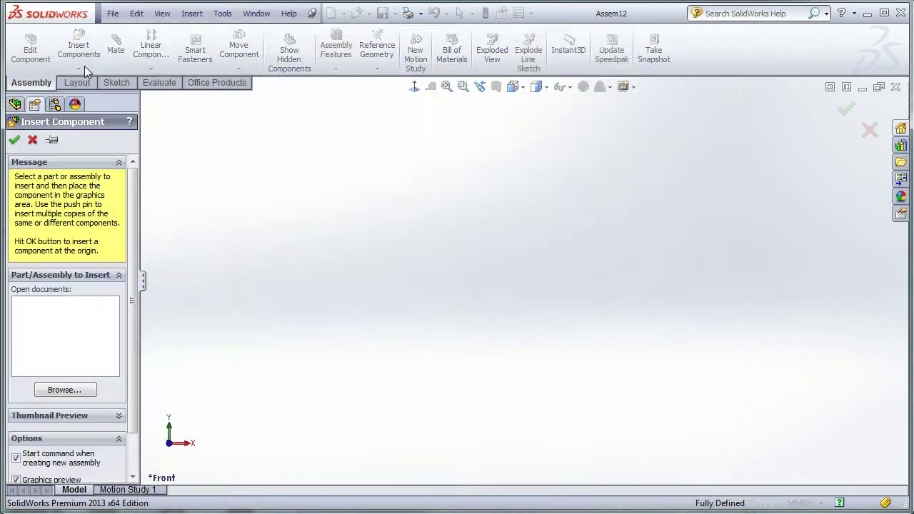
pyautogui.click(14, 138)
pyautogui.click(78, 69)
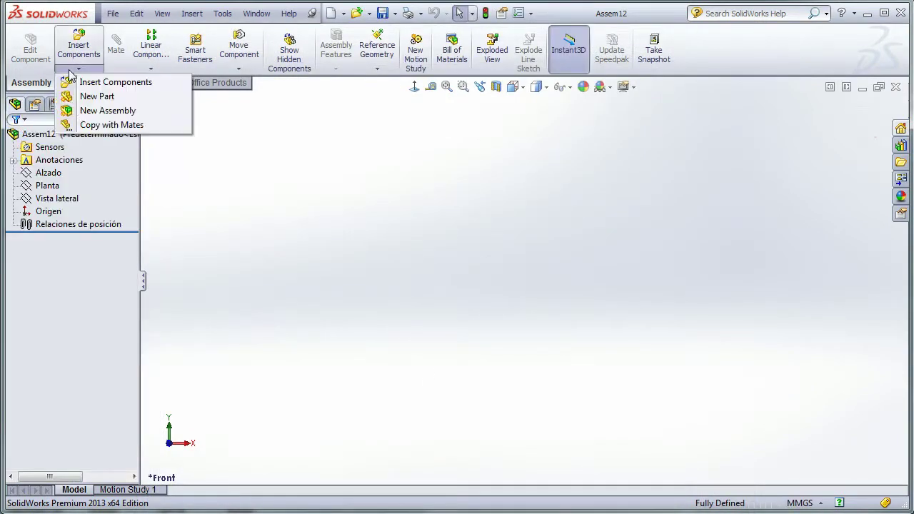
pyautogui.click(74, 95)
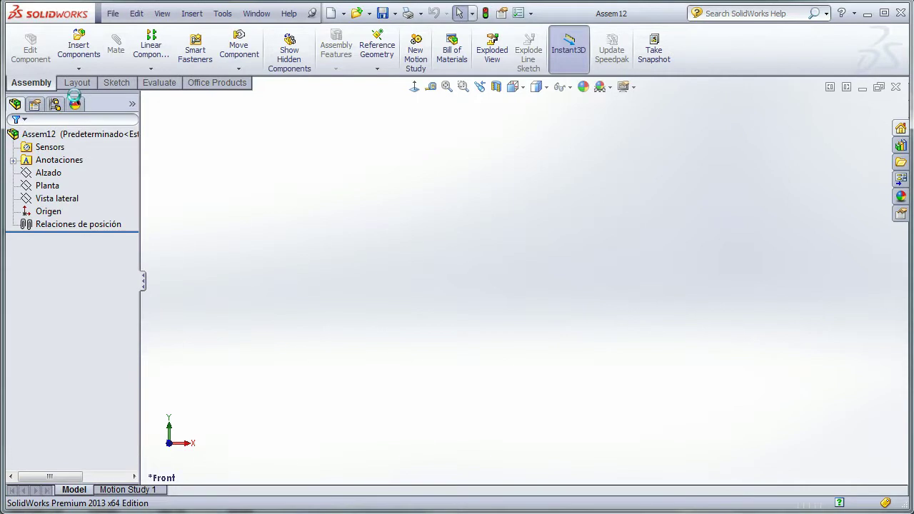
pyautogui.click(201, 271)
# Rename the virtual part Part9 to asdf
pyautogui.rightClick(82, 218)
pyautogui.rightClick(64, 225)
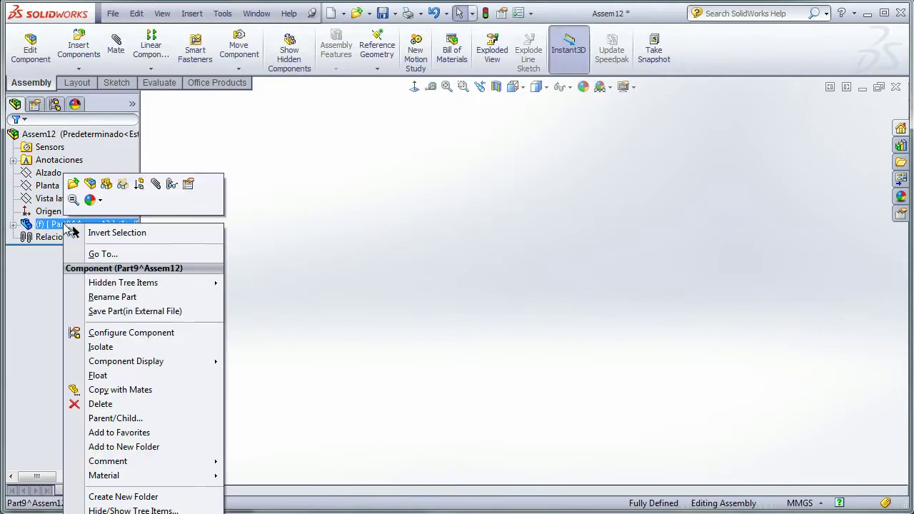
pyautogui.click(114, 297)
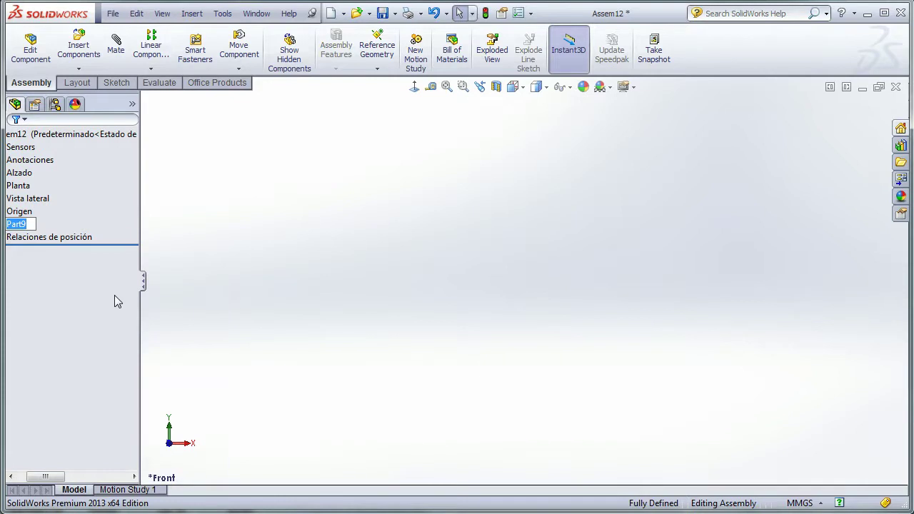
pyautogui.write('asdf')
pyautogui.press('Return')
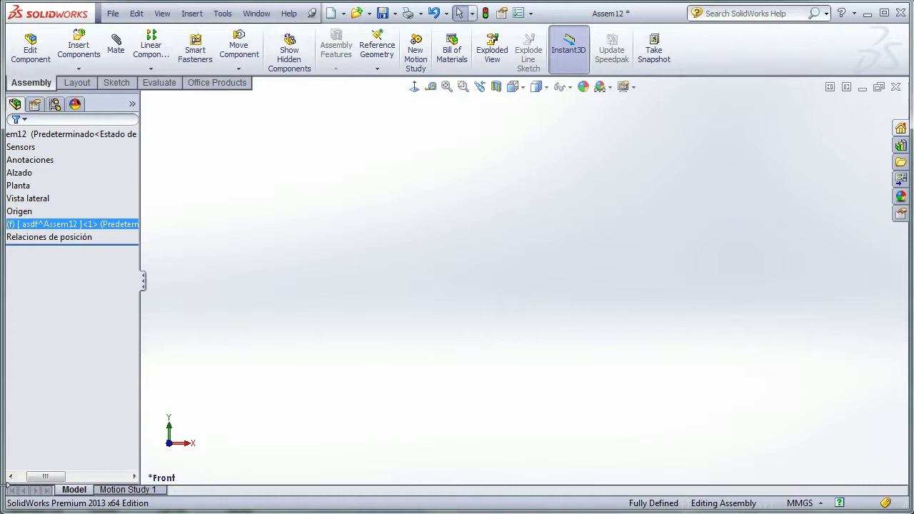
pyautogui.moveTo(34, 475); pyautogui.dragTo(25, 476)
pyautogui.click(274, 395)
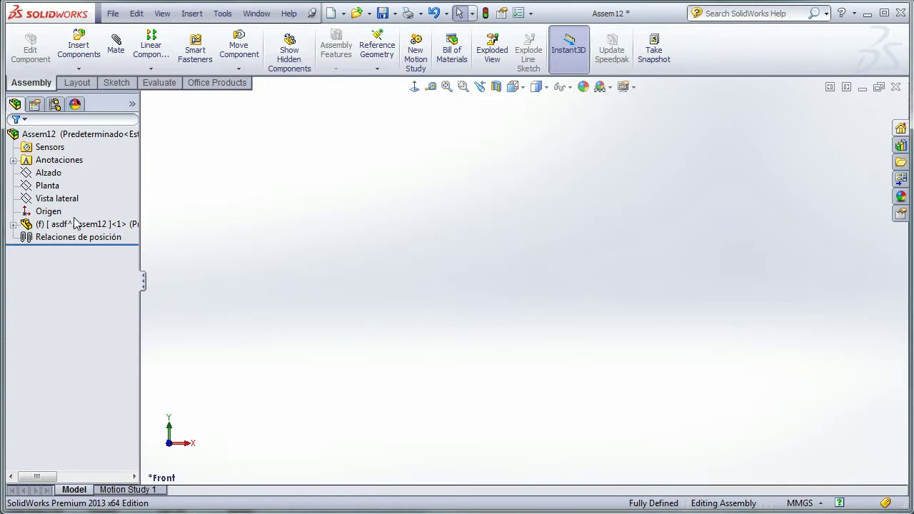
# Drag asdf from the tree three times to add instances <2> through <4>
pyautogui.moveTo(81, 228); pyautogui.dragTo(372, 258)
pyautogui.moveTo(78, 230); pyautogui.dragTo(316, 238)
pyautogui.moveTo(61, 225); pyautogui.dragTo(309, 264)
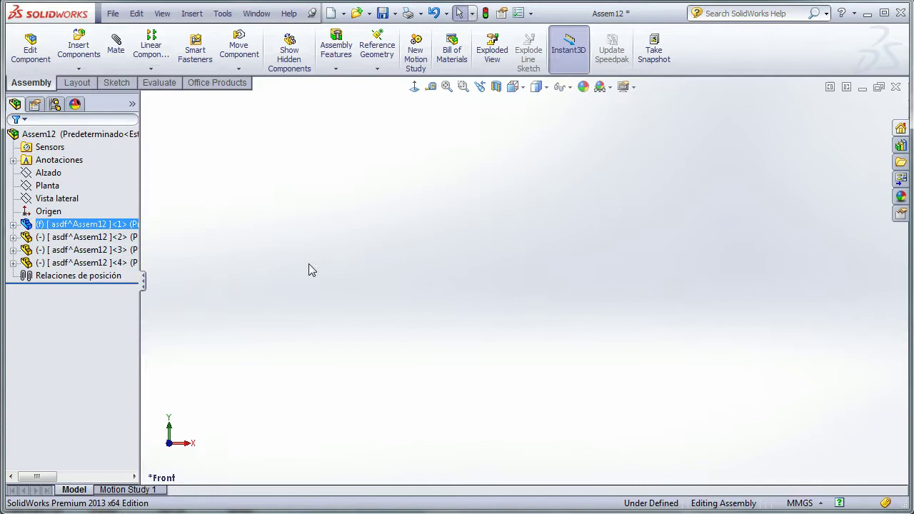
pyautogui.click(214, 318)
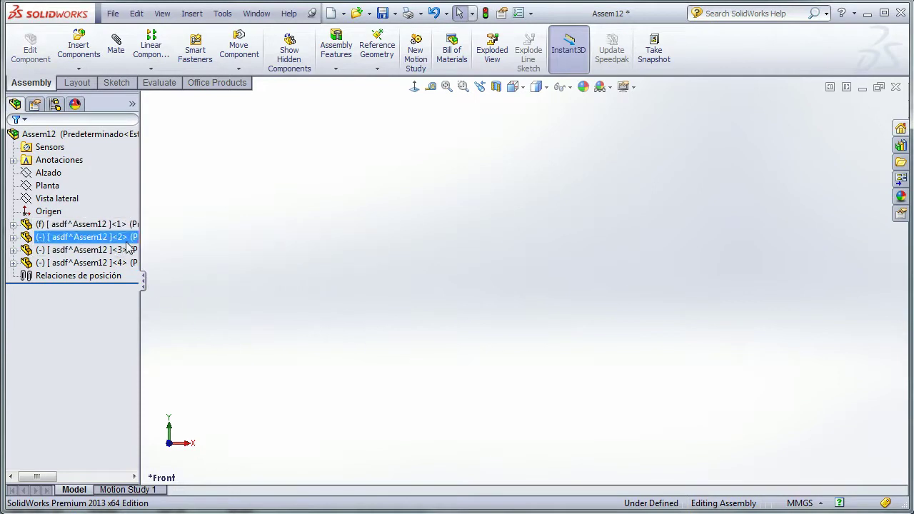
# Make the fourth asdf instance an independent virtual part
pyautogui.rightClick(70, 268)
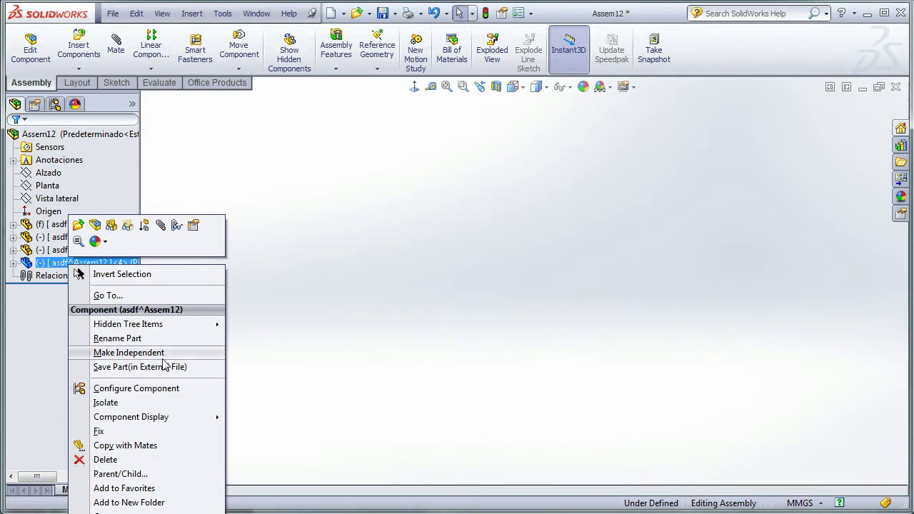
pyautogui.click(128, 352)
pyautogui.click(163, 365)
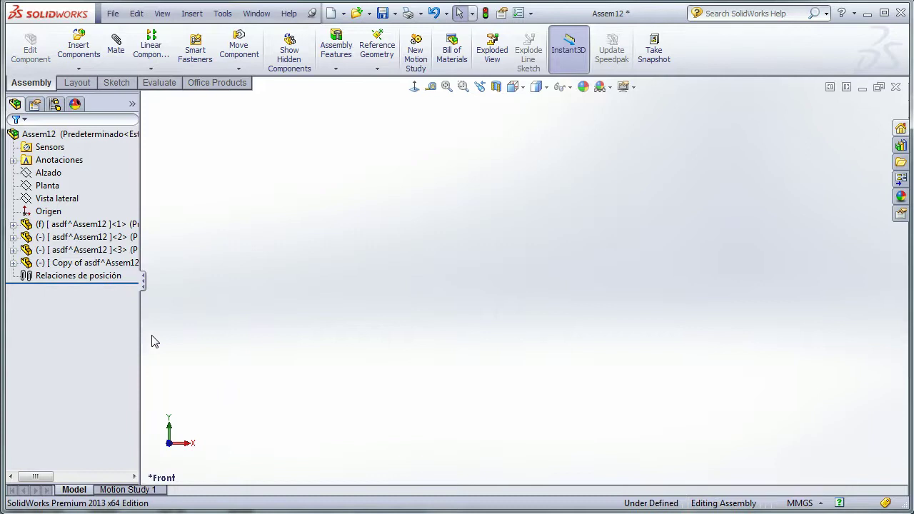
pyautogui.moveTo(141, 340); pyautogui.dragTo(236, 340)
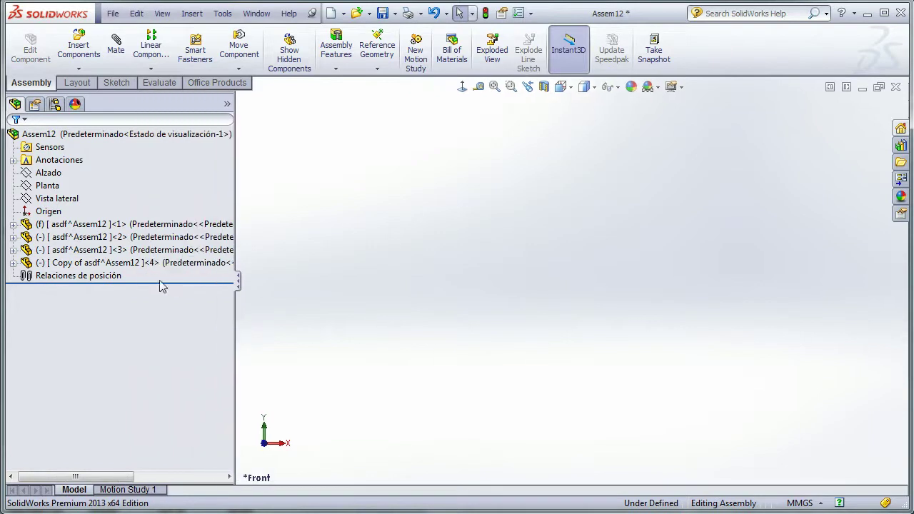
# Rename the independent copy of asdf to 'qwer'
pyautogui.click(119, 269)
pyautogui.click(118, 268)
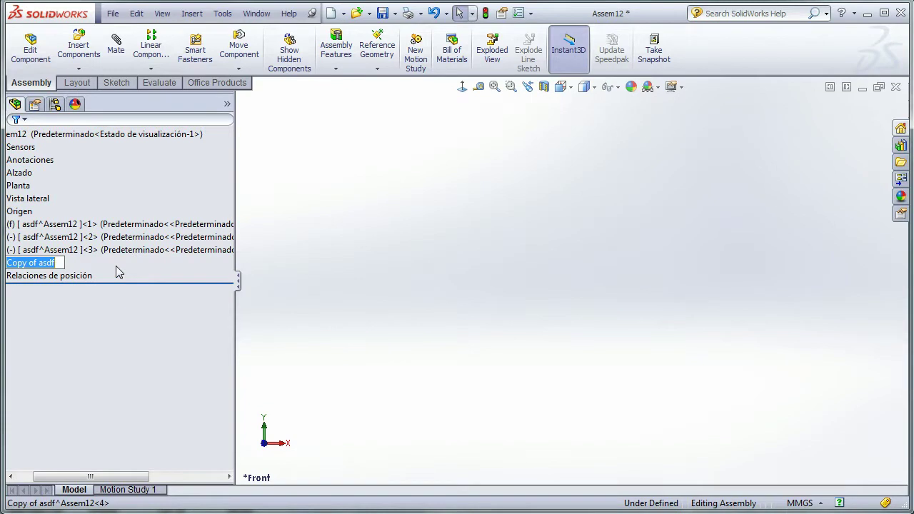
pyautogui.write('qw')
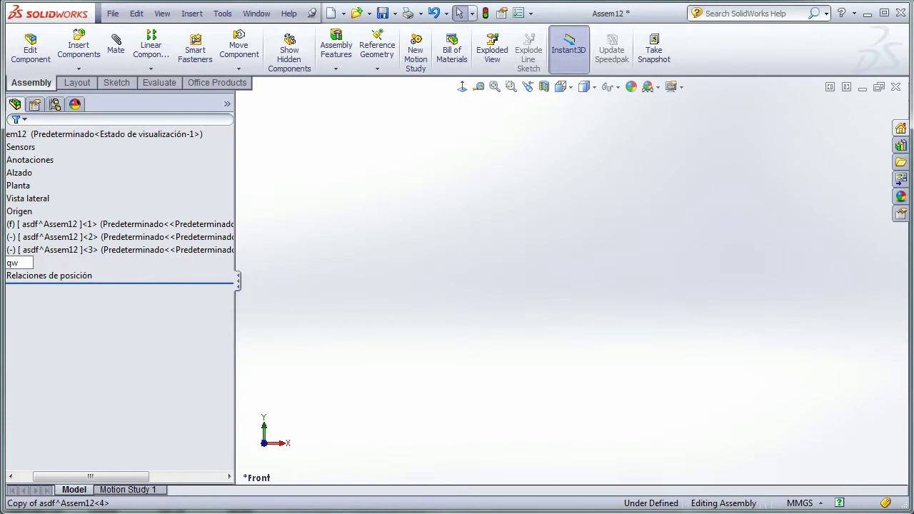
pyautogui.write('er')
pyautogui.press('Return')
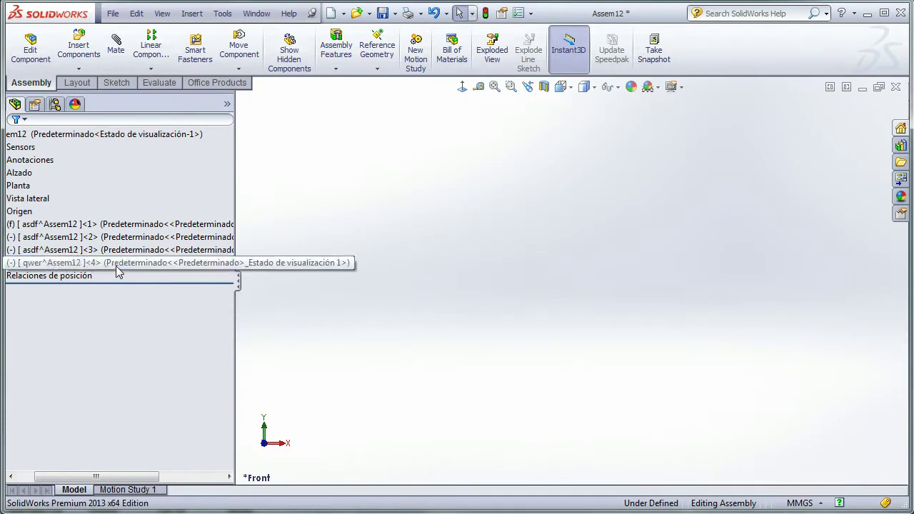
pyautogui.click(308, 273)
pyautogui.moveTo(102, 476); pyautogui.dragTo(85, 475)
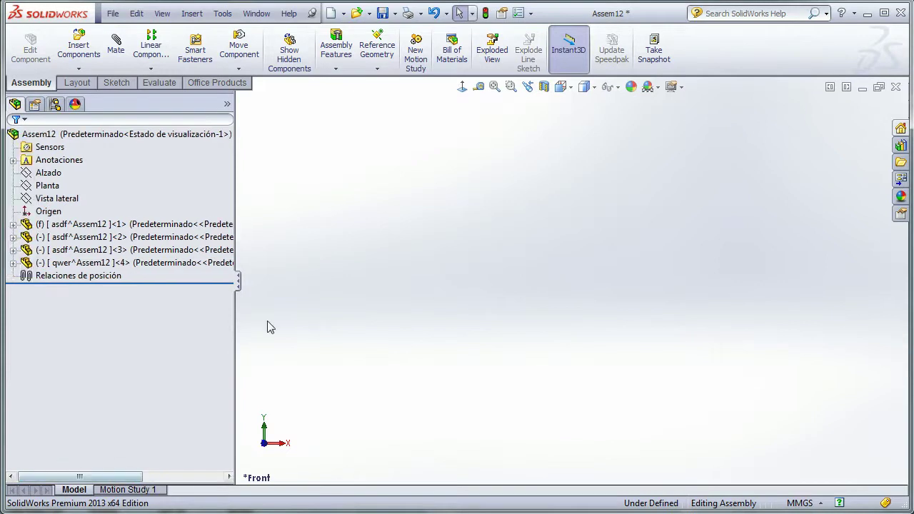